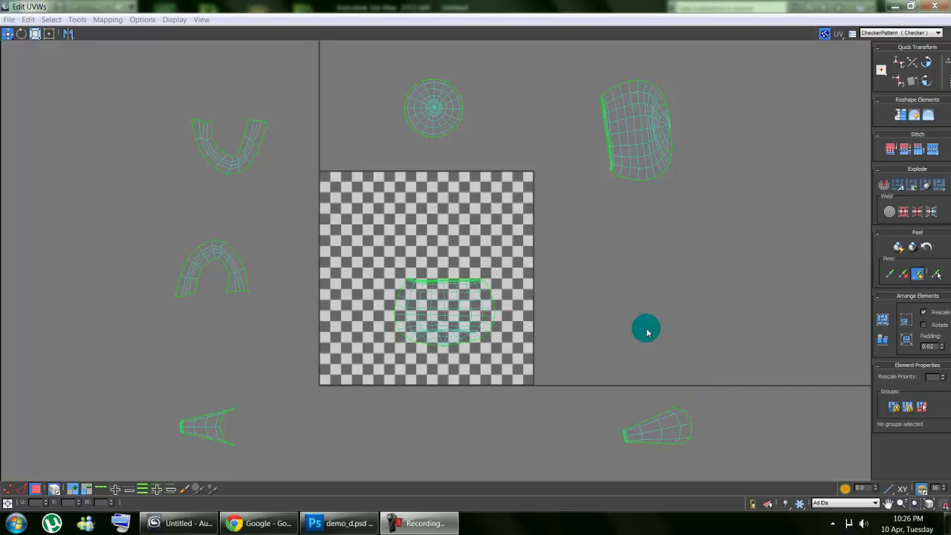
Step: Turn on Select By Element in the Edit UVWs editor so picks grab whole UV shells
click(488, 225)
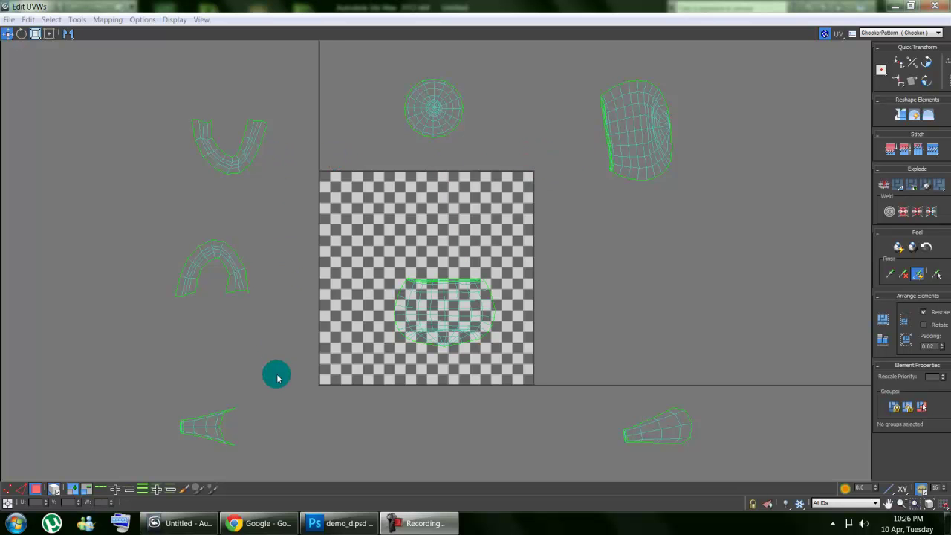
click(512, 386)
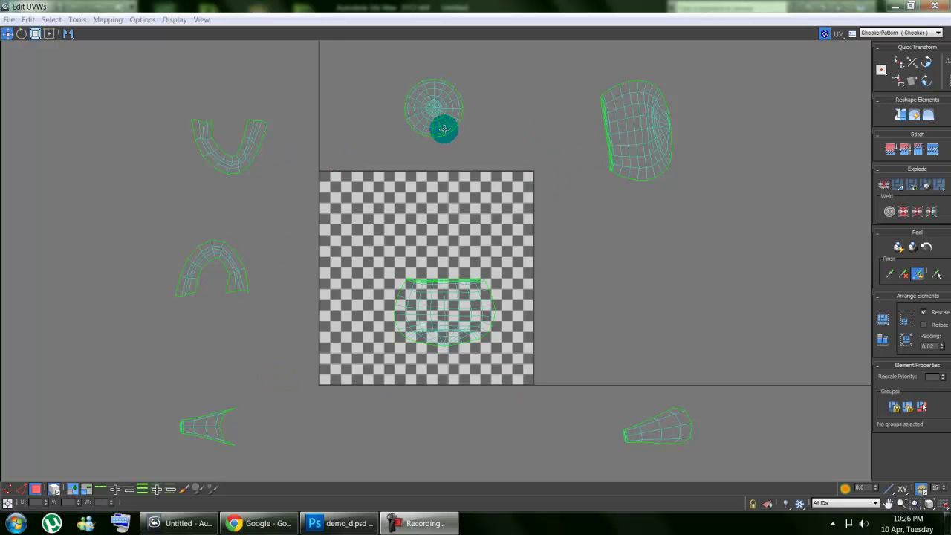
click(463, 322)
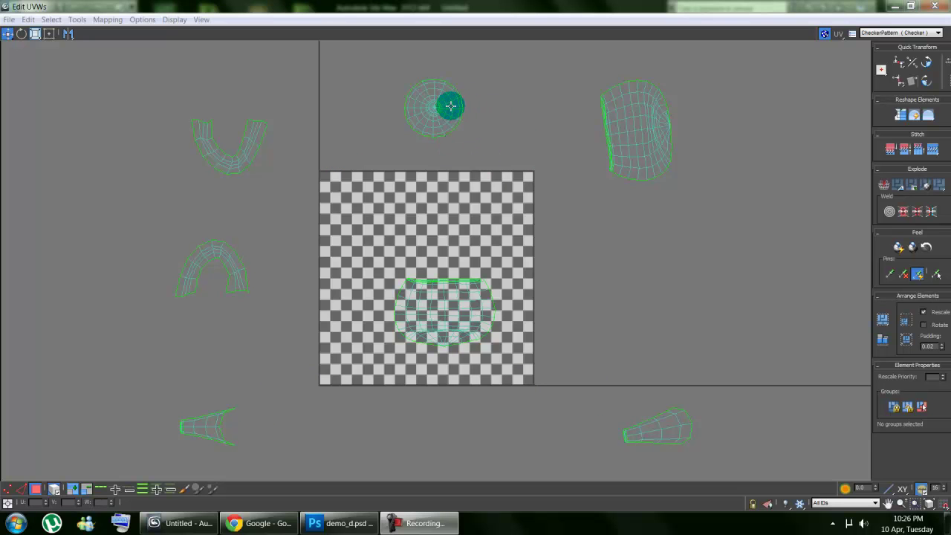
click(518, 381)
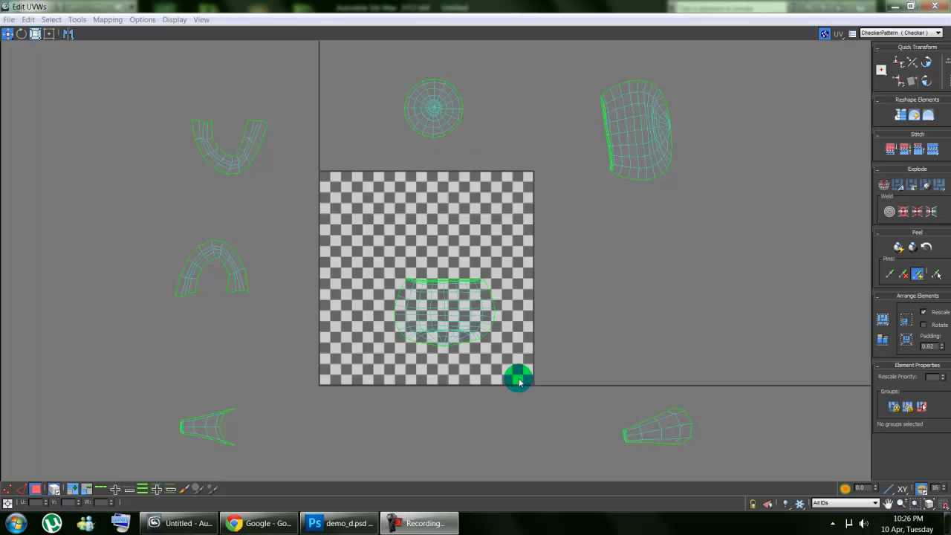
click(450, 173)
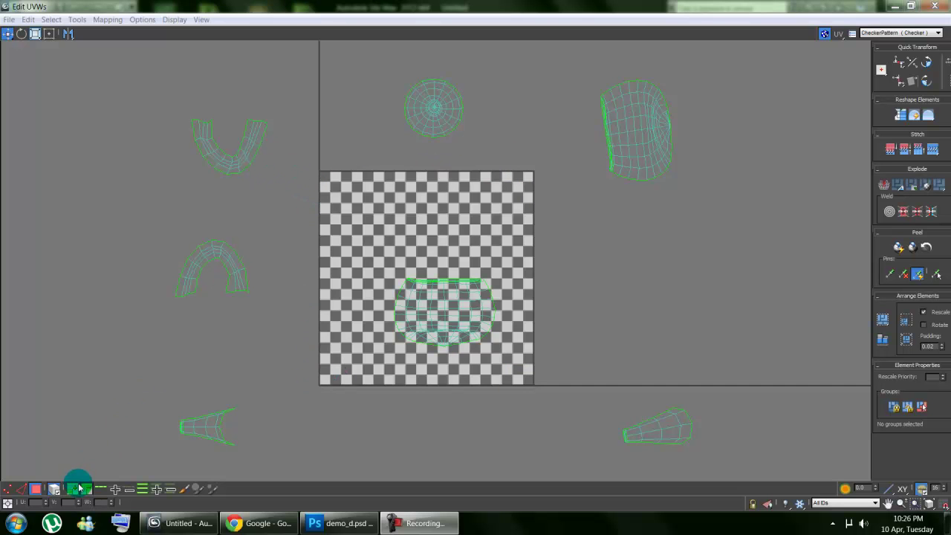
click(53, 491)
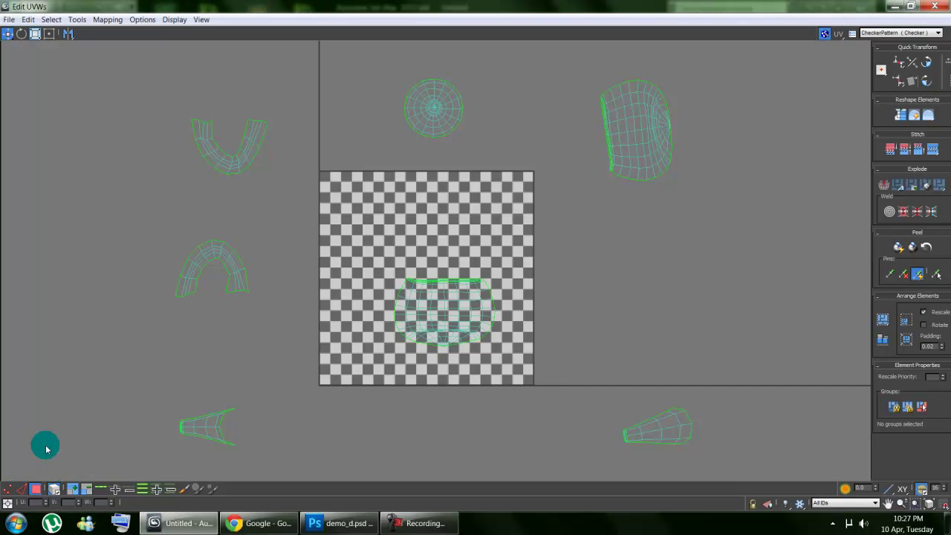
Step: Move the round, U, arch, both cone and body UV shells onto the checker square
click(423, 117)
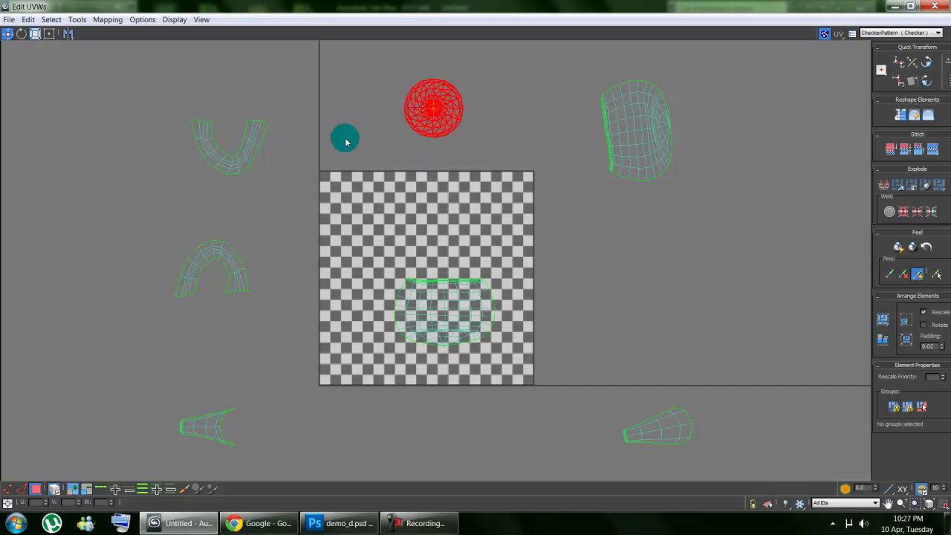
drag(423, 117, 429, 211)
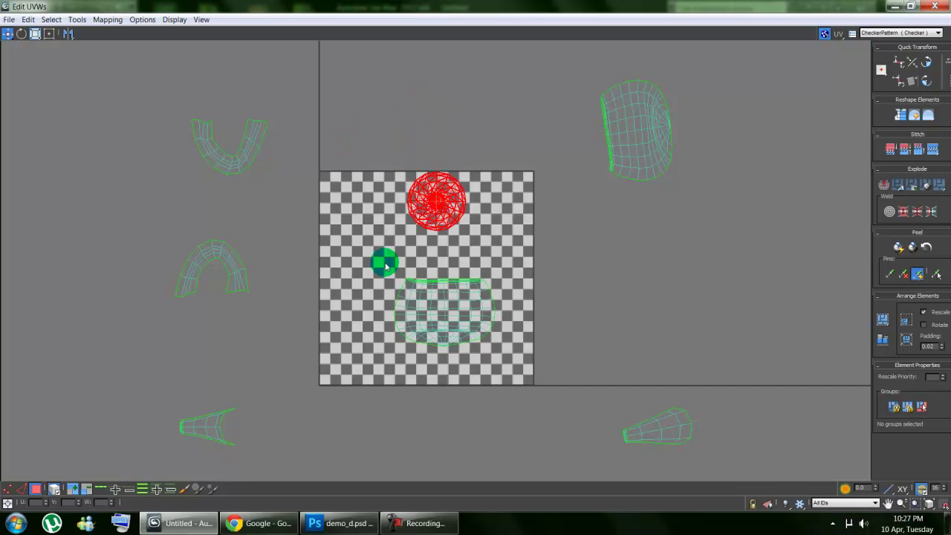
click(246, 147)
drag(247, 146, 377, 202)
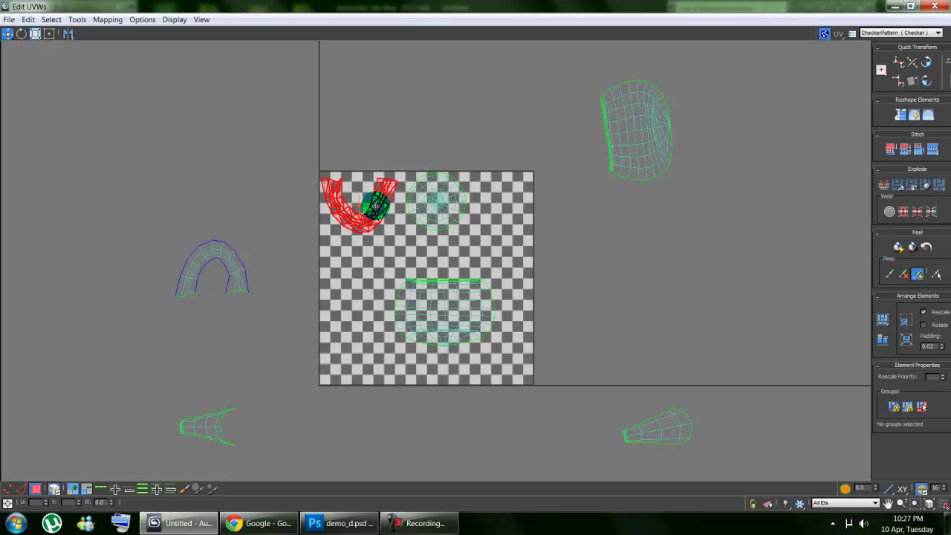
drag(251, 257, 367, 264)
drag(211, 427, 361, 355)
drag(654, 424, 494, 362)
drag(633, 166, 502, 259)
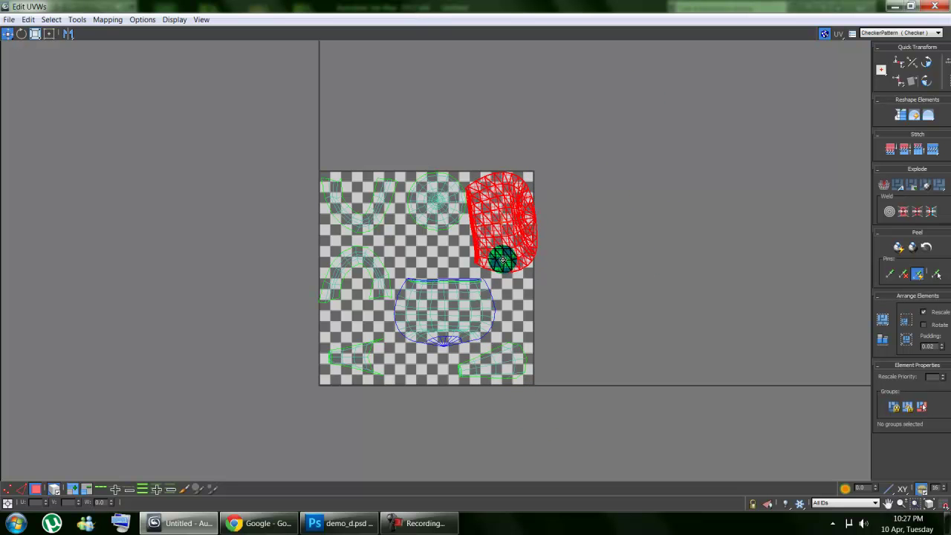
Step: Nudge the round shell slightly down and the body shell slightly left
click(432, 231)
drag(432, 231, 429, 248)
click(508, 233)
drag(507, 233, 505, 236)
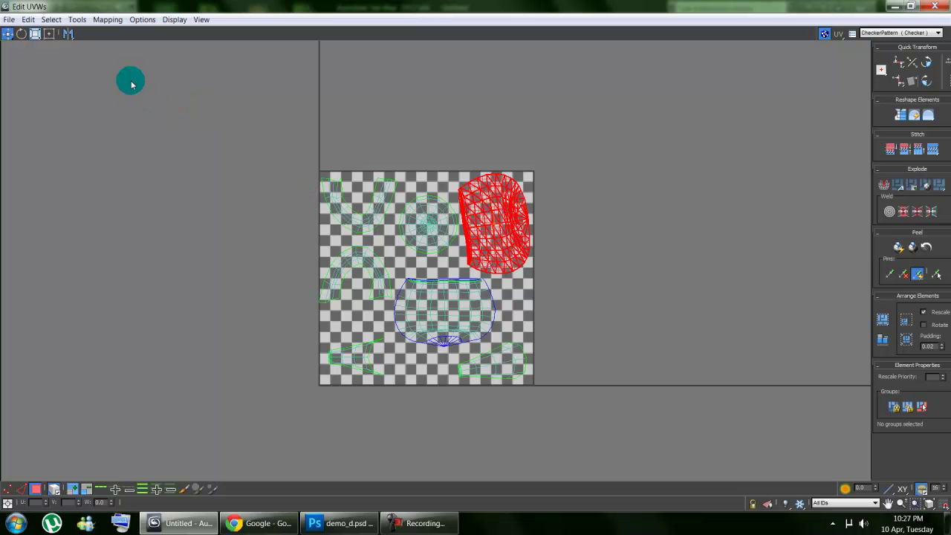
Step: Scale the body shell to fit and rotate it slightly
click(35, 35)
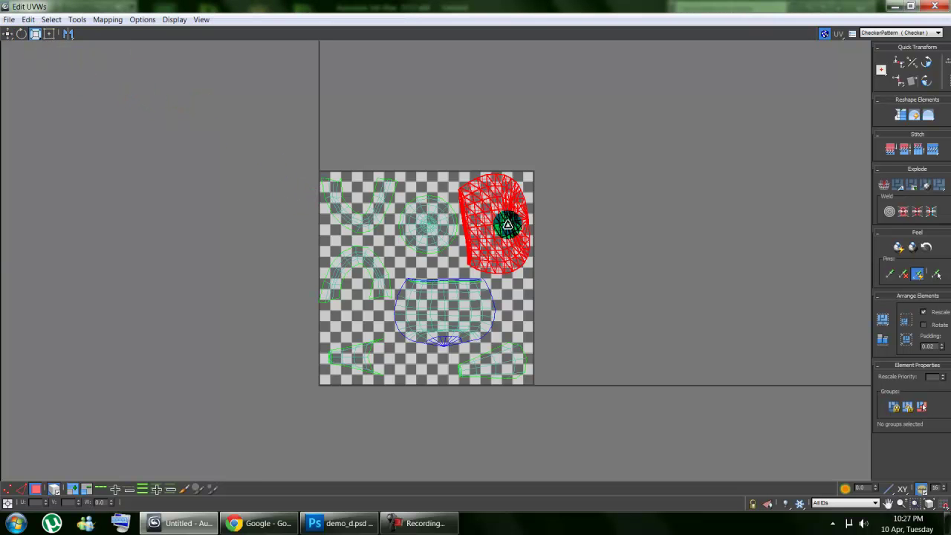
drag(505, 224, 528, 205)
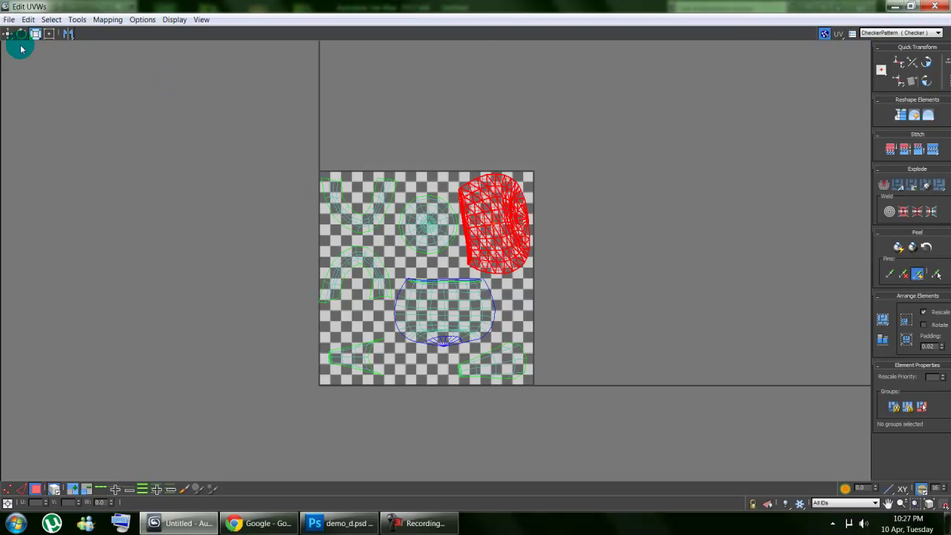
click(21, 34)
mouse_move(453, 187)
mouse_down()
mouse_move(512, 157)
mouse_move(459, 186)
mouse_up()
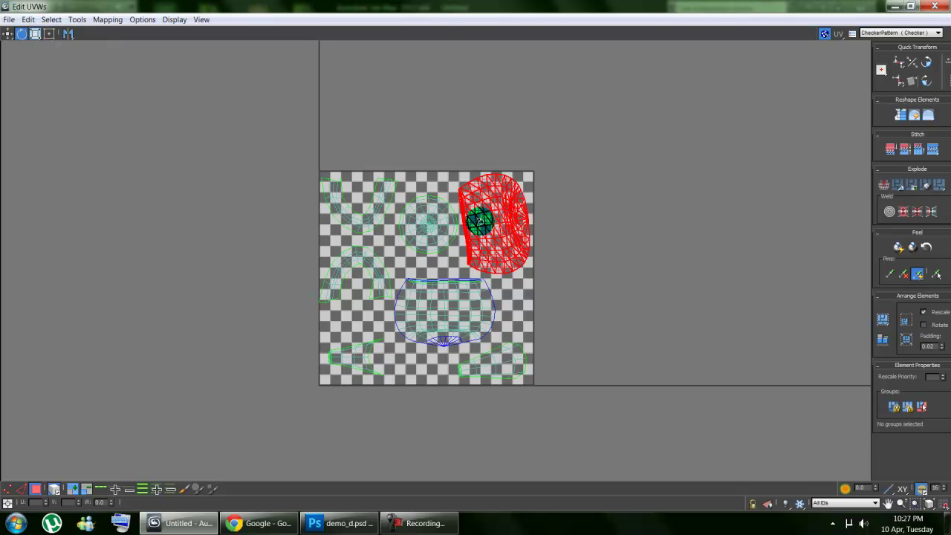
Step: Undo a stray move of the body shell, select all shells to check the layout, then deselect
drag(493, 214, 582, 191)
key(ctrl+z)
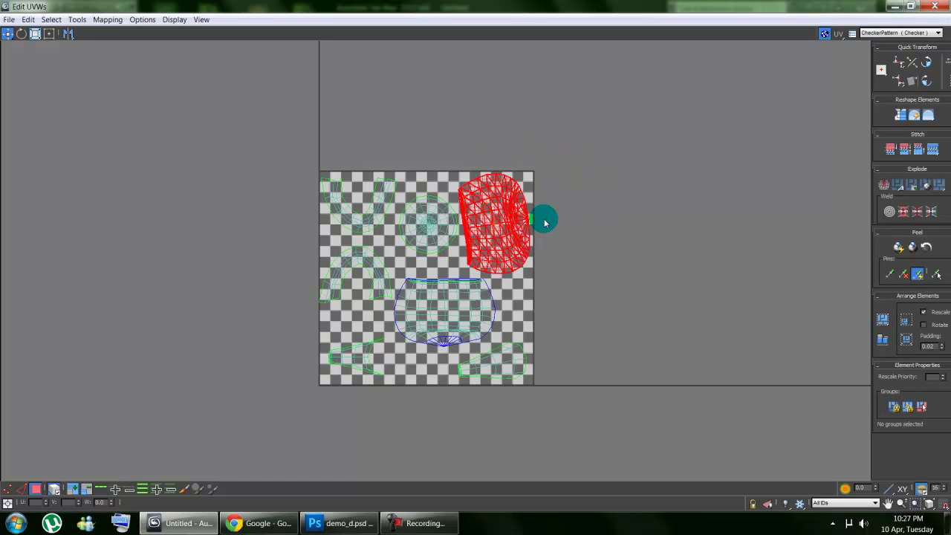
click(255, 172)
drag(248, 146, 607, 431)
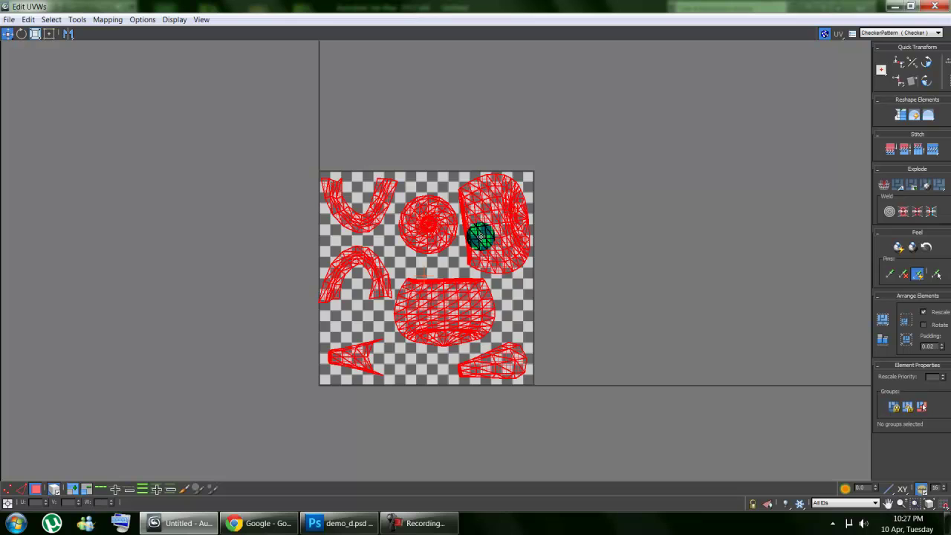
scroll(481, 243, up, 5)
scroll(509, 200, down, 5)
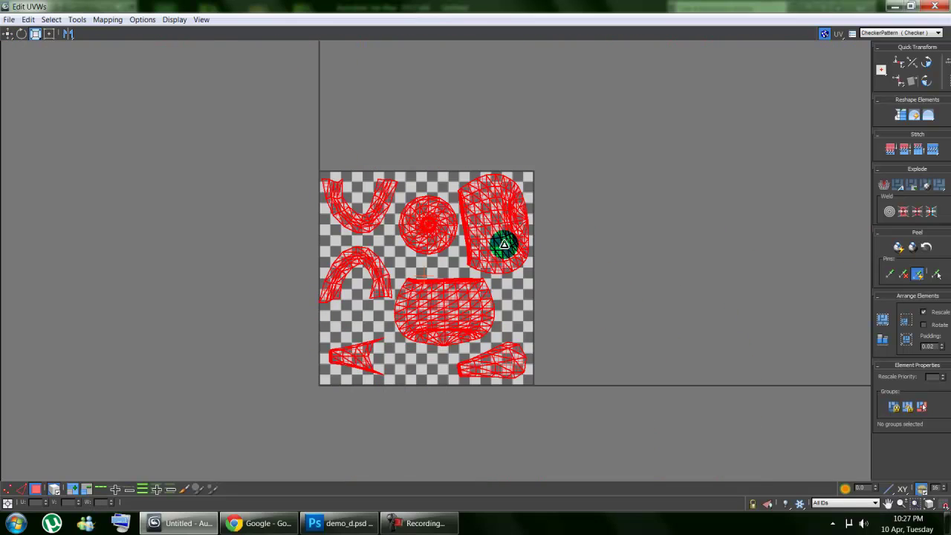
click(557, 191)
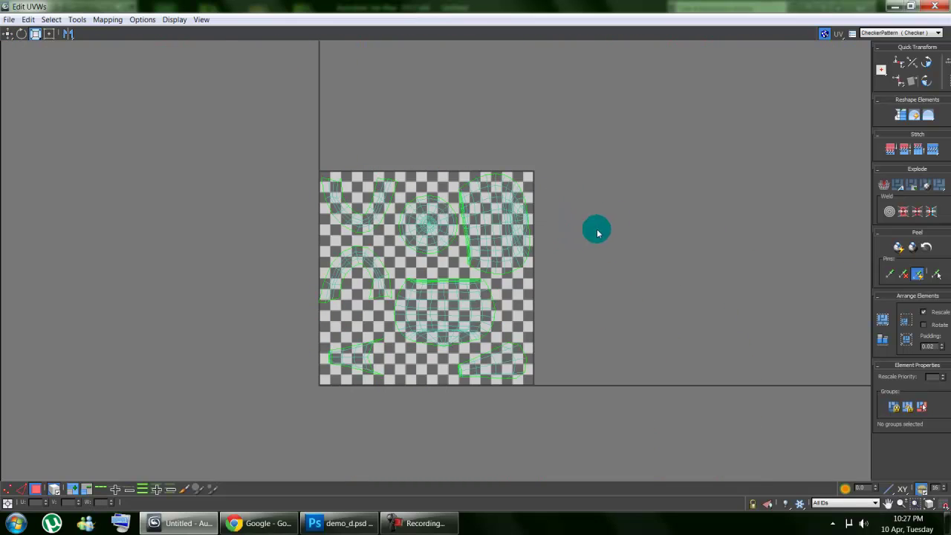
click(911, 7)
alt+middle_drag(616, 403, 548, 361)
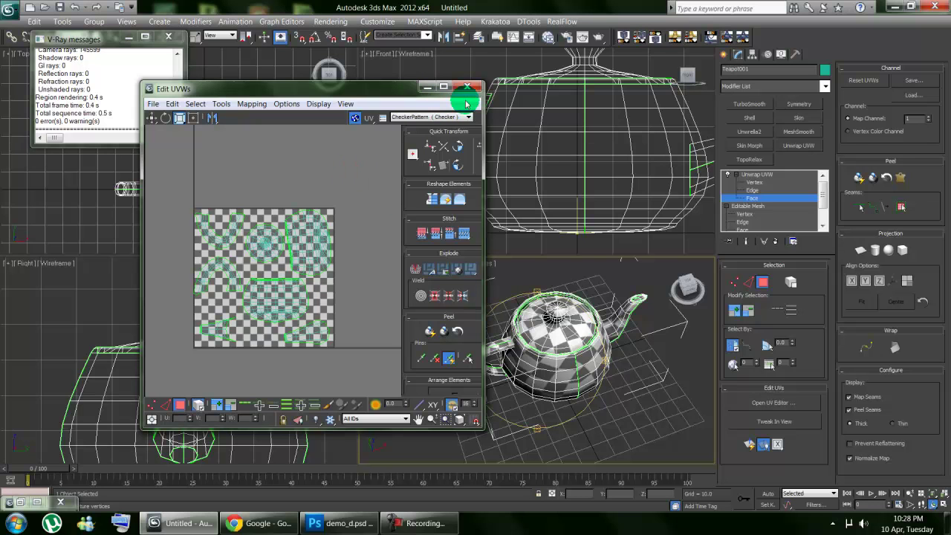
click(443, 89)
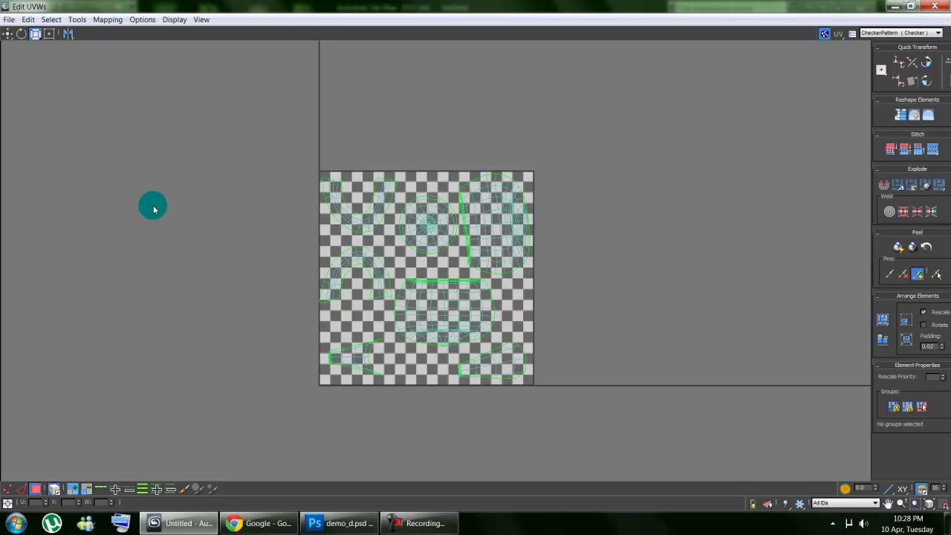
Step: Open Render UVW Template settings and set the template size to 2048 × 2048
click(112, 20)
mouse_move(78, 20)
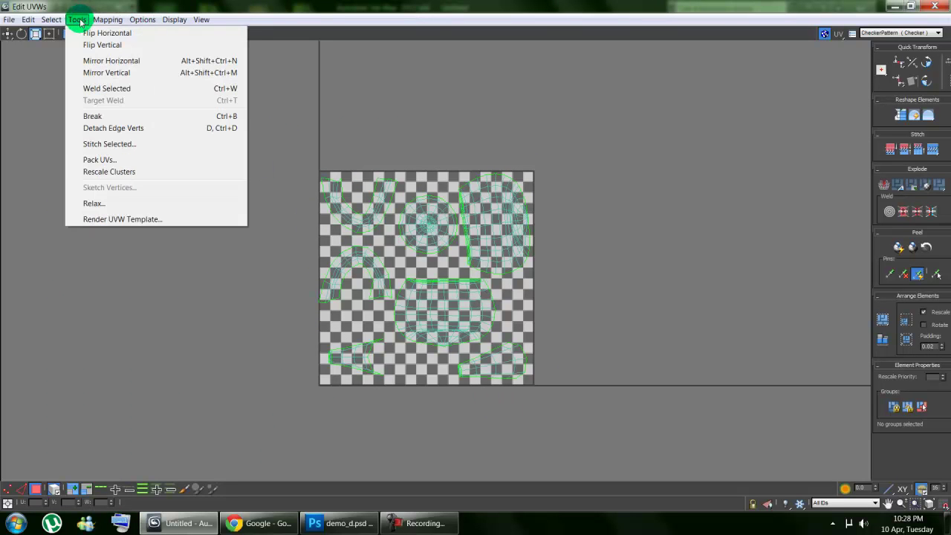
click(93, 221)
drag(49, 28, 619, 95)
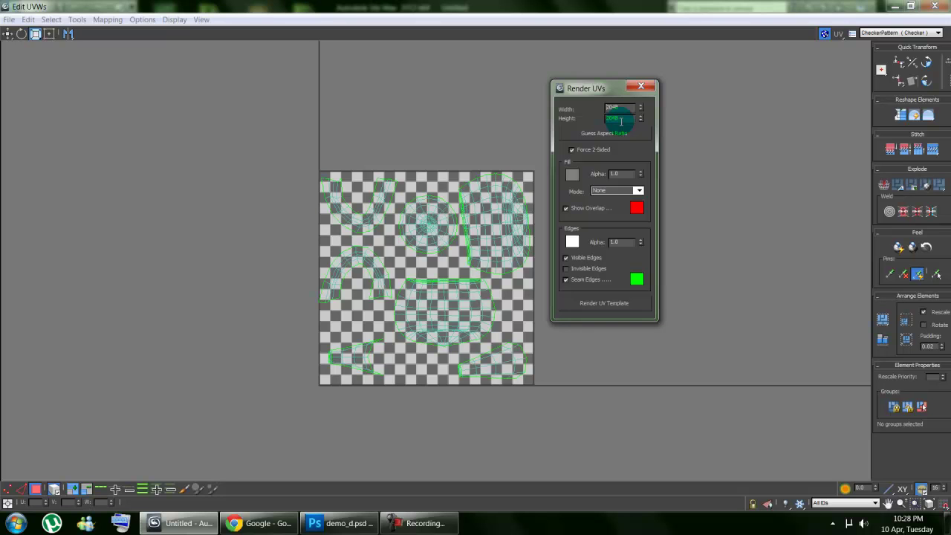
click(511, 221)
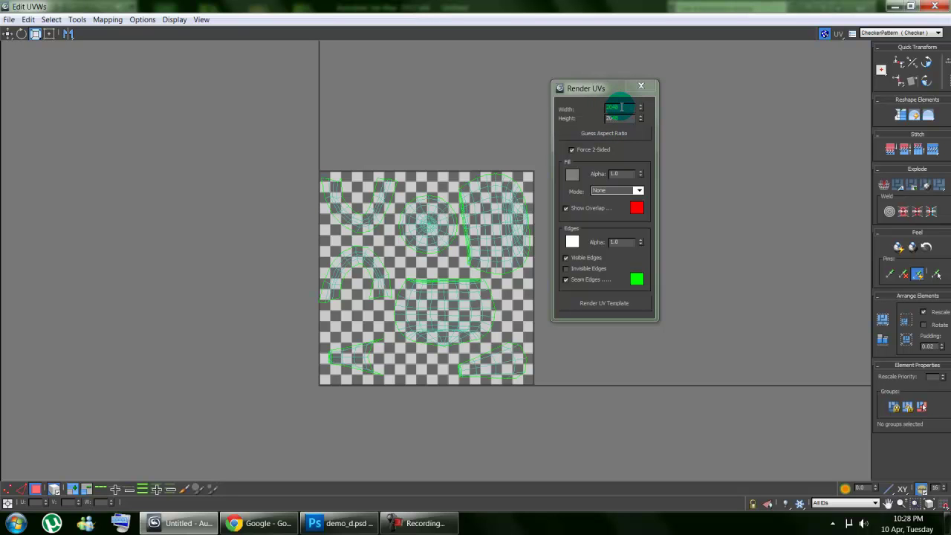
click(593, 128)
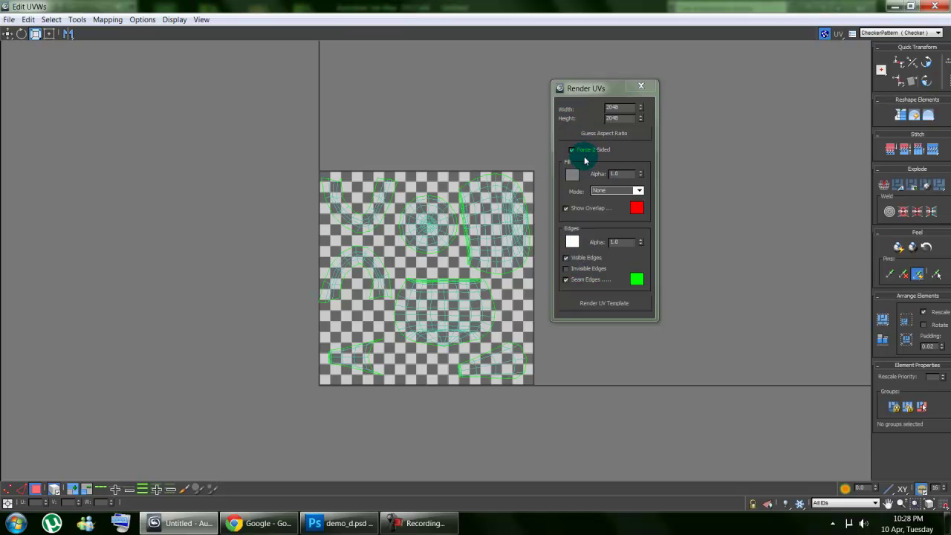
Step: Render the UV template and start saving it under the name demo1
click(604, 304)
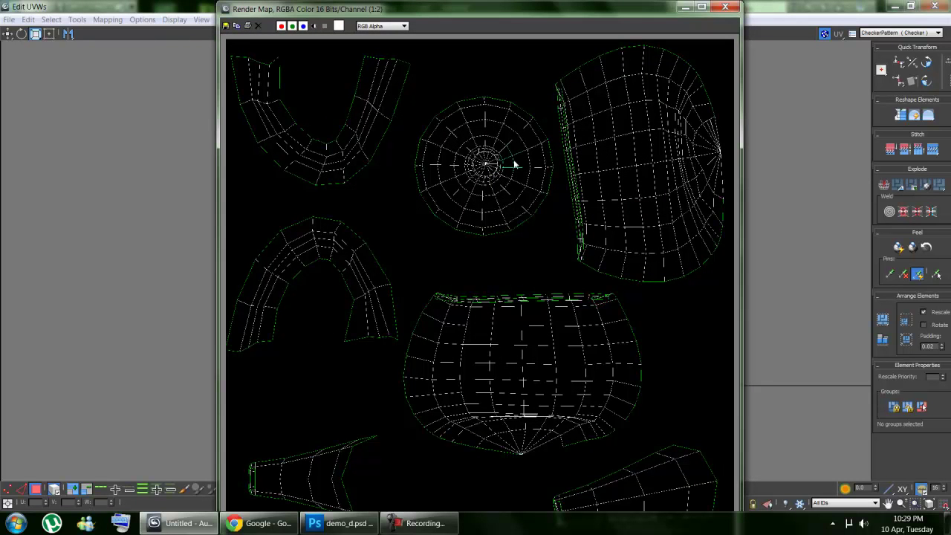
click(226, 29)
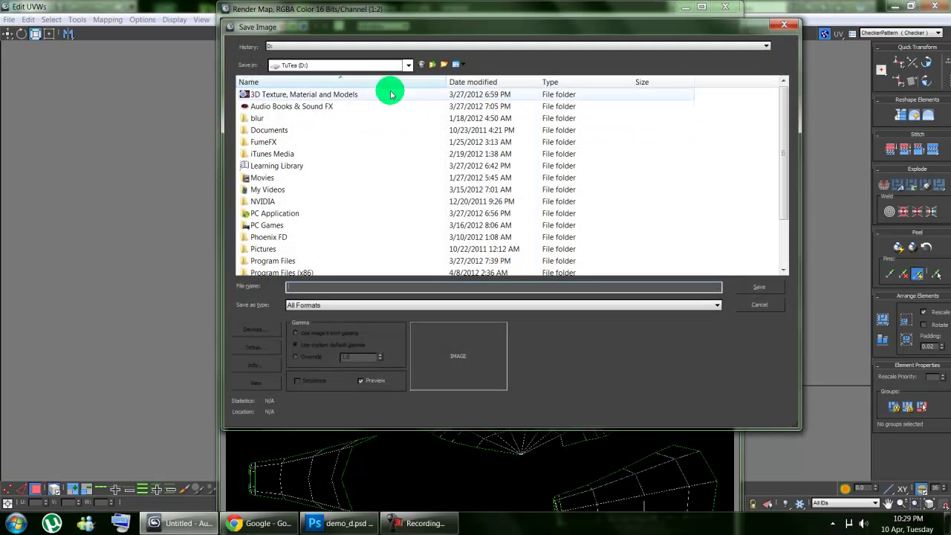
click(312, 287)
text(demo)
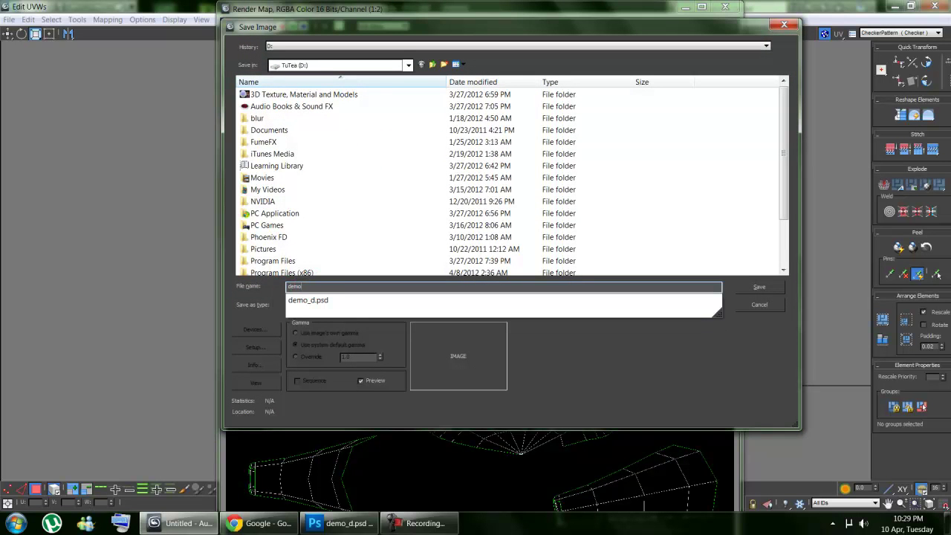
double_click(312, 286)
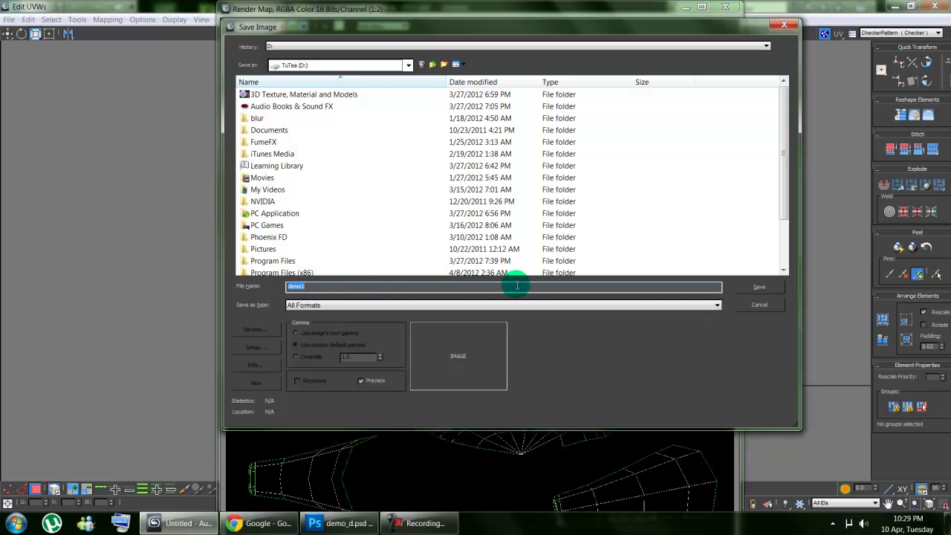
Step: Save demo1 as a JPEG at best quality 100
click(473, 305)
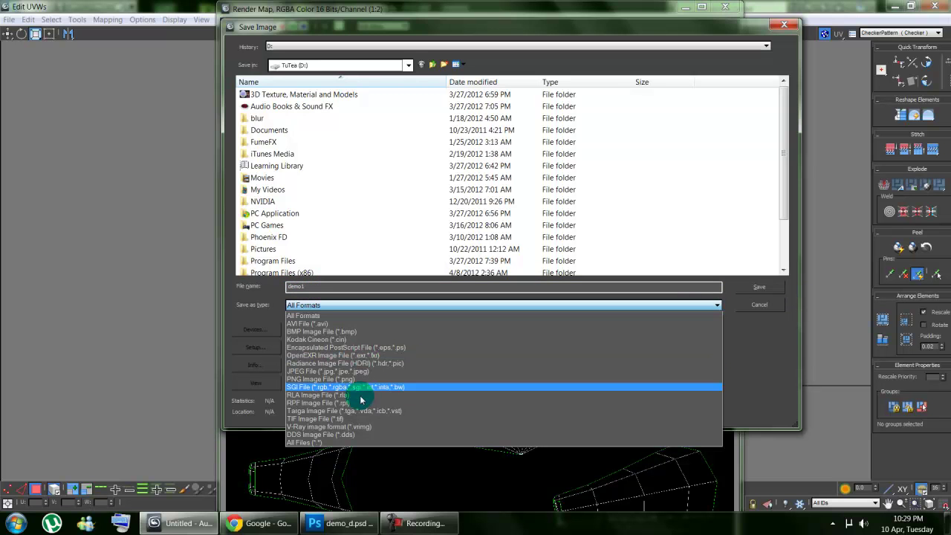
click(332, 372)
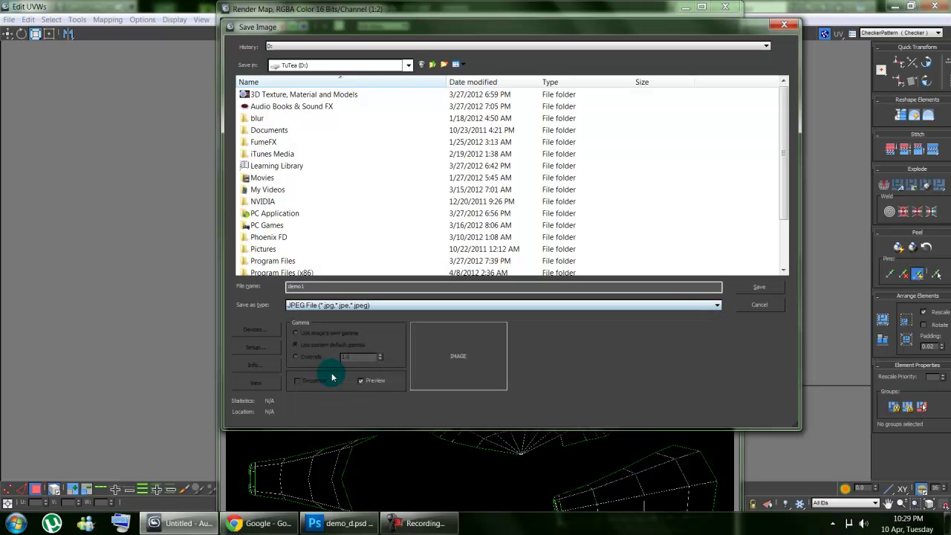
click(757, 292)
drag(437, 191, 591, 194)
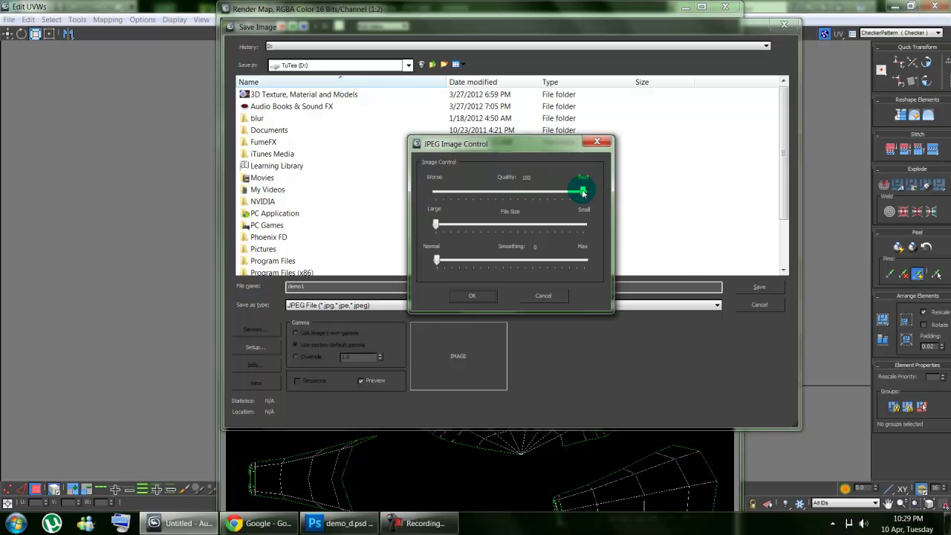
click(436, 223)
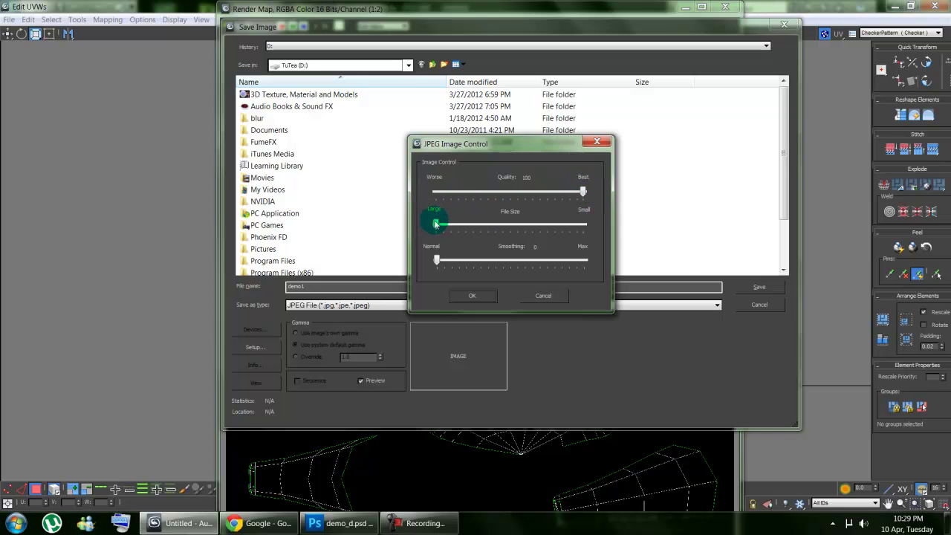
click(469, 296)
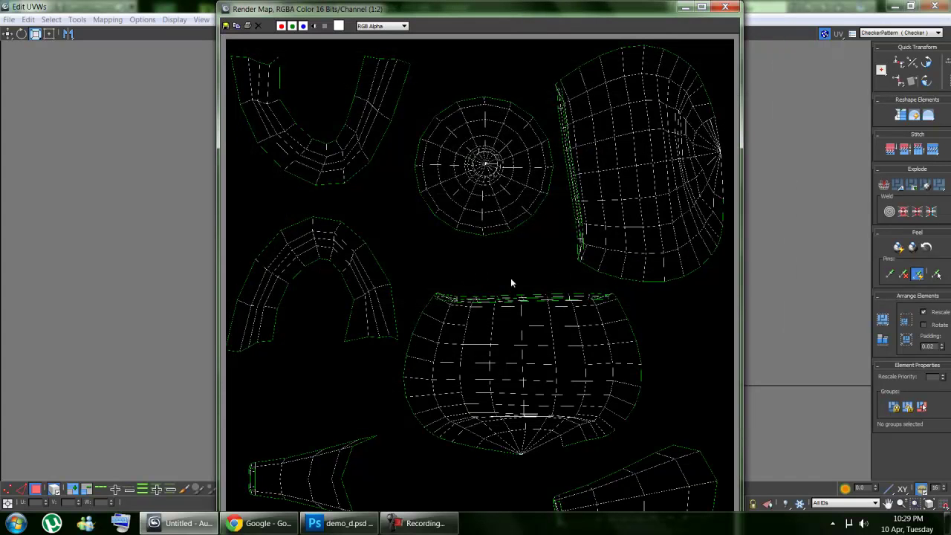
Step: Close the render windows, minimize 3ds Max and view demo1.jpg from drive D: in Photo Viewer
click(725, 8)
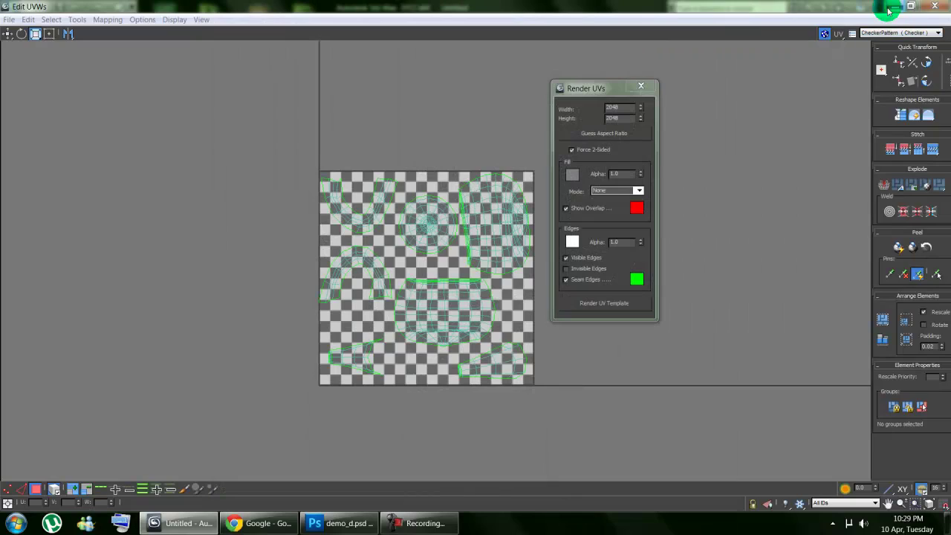
click(891, 8)
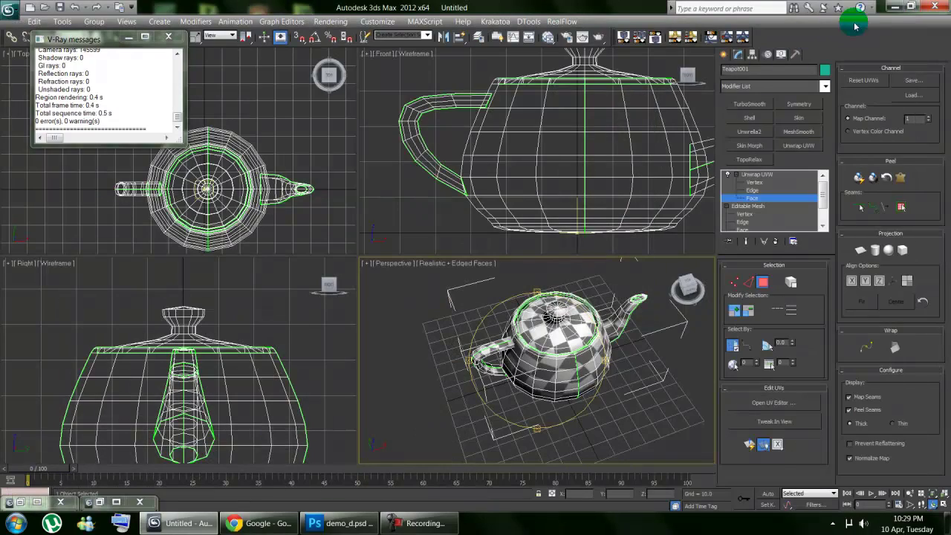
click(897, 7)
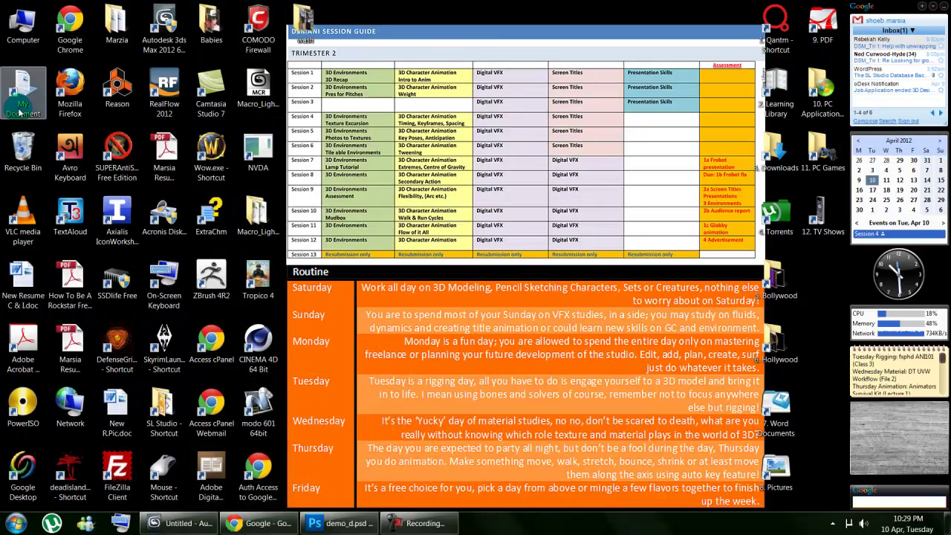
key(super+e)
double_click(339, 115)
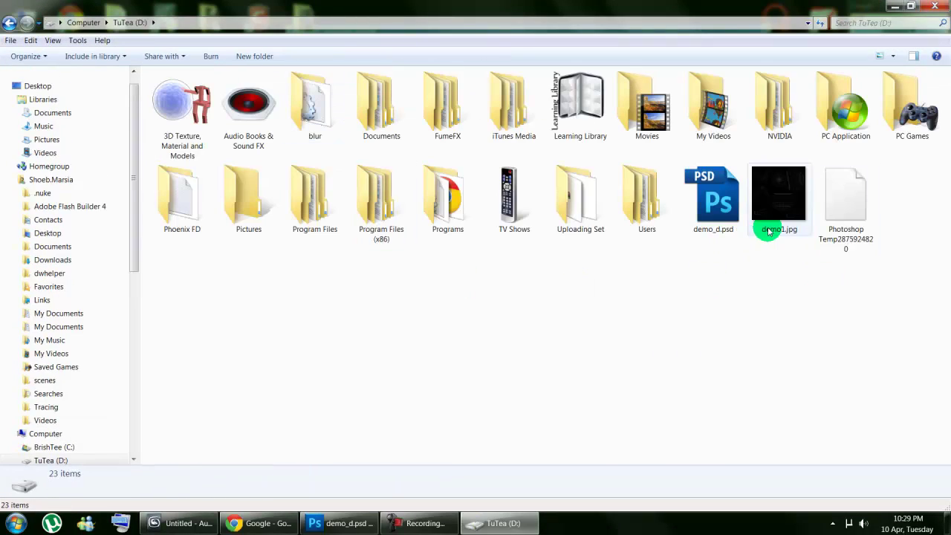
double_click(766, 229)
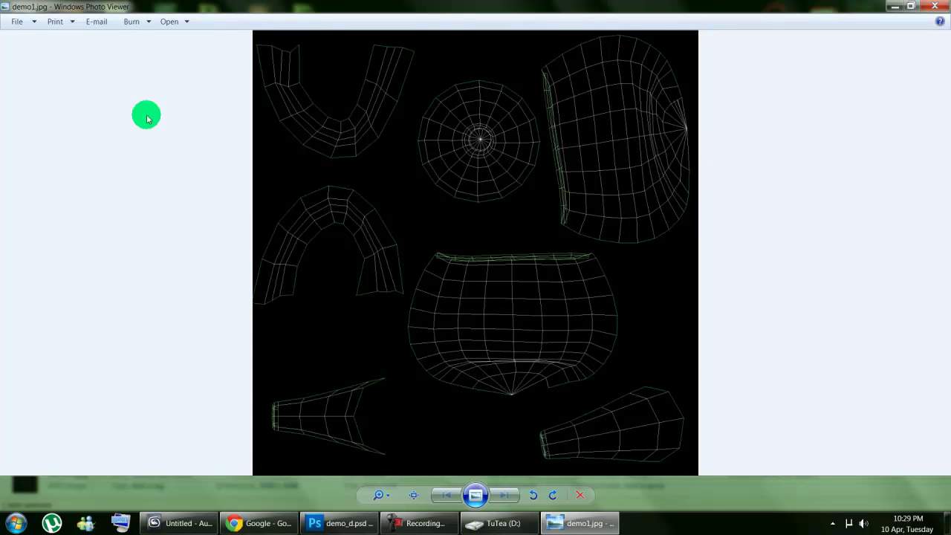
click(909, 7)
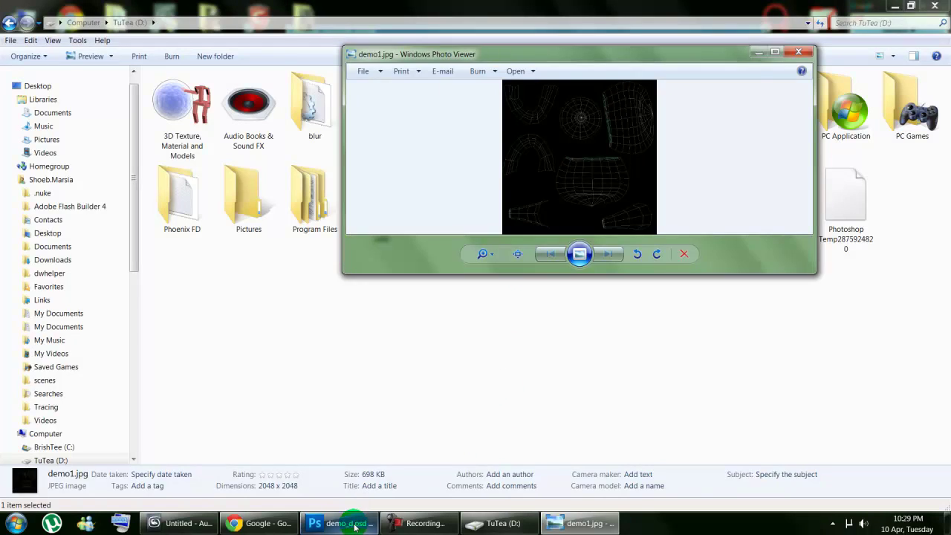
Step: Close demo_d.psd in Photoshop and drag demo1.jpg from Explorer into Photoshop
click(350, 524)
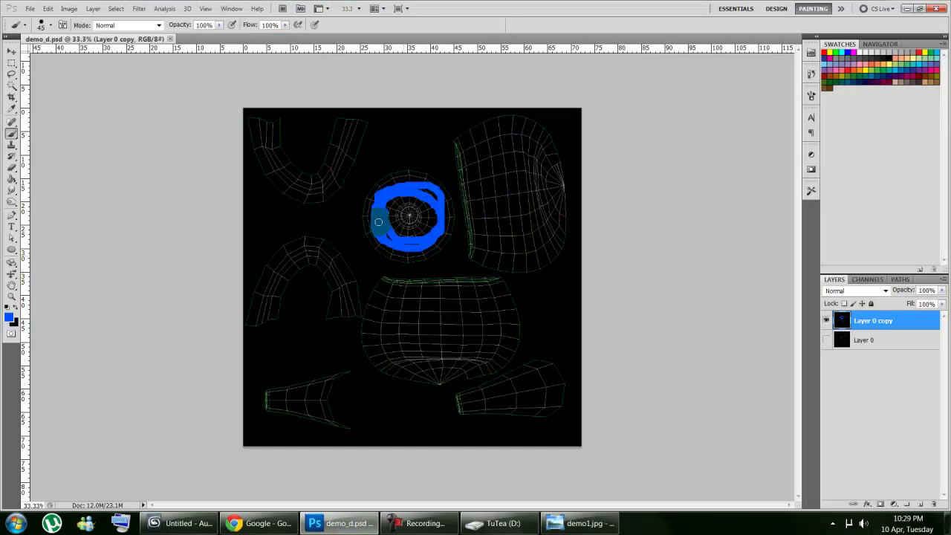
click(378, 221)
click(169, 40)
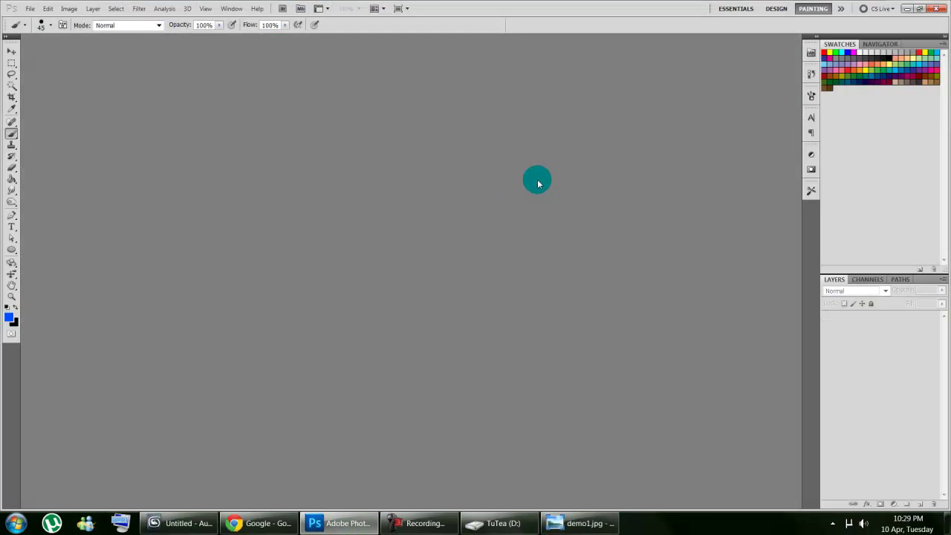
click(921, 9)
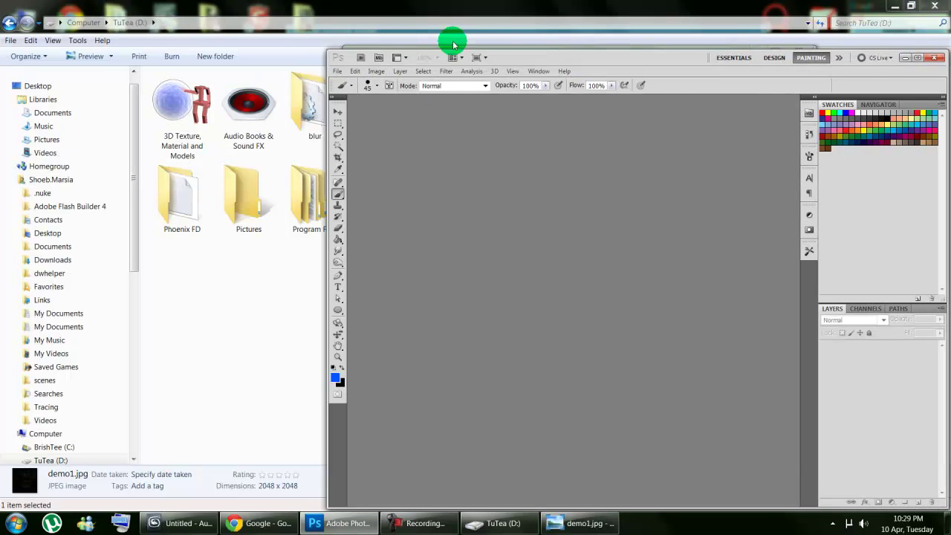
drag(542, 57, 246, 38)
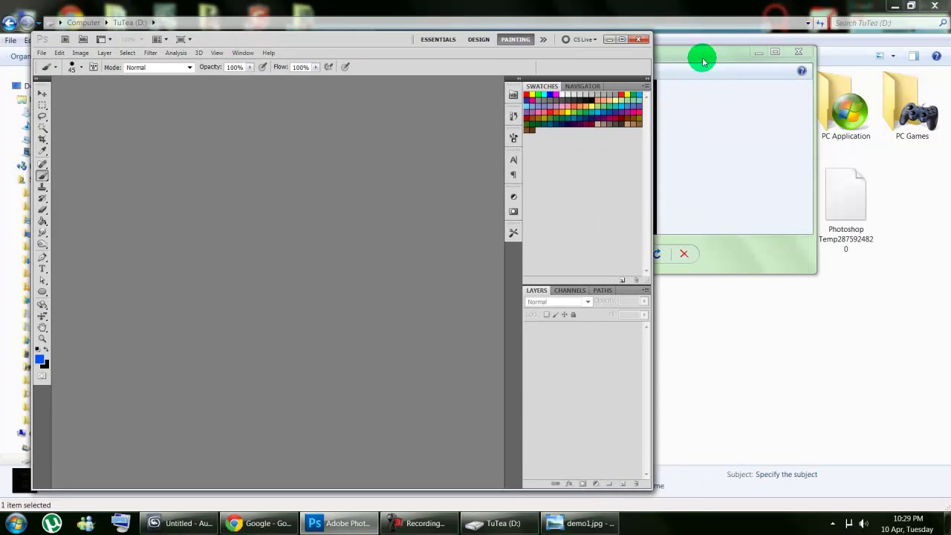
drag(721, 57, 855, 300)
drag(761, 191, 333, 323)
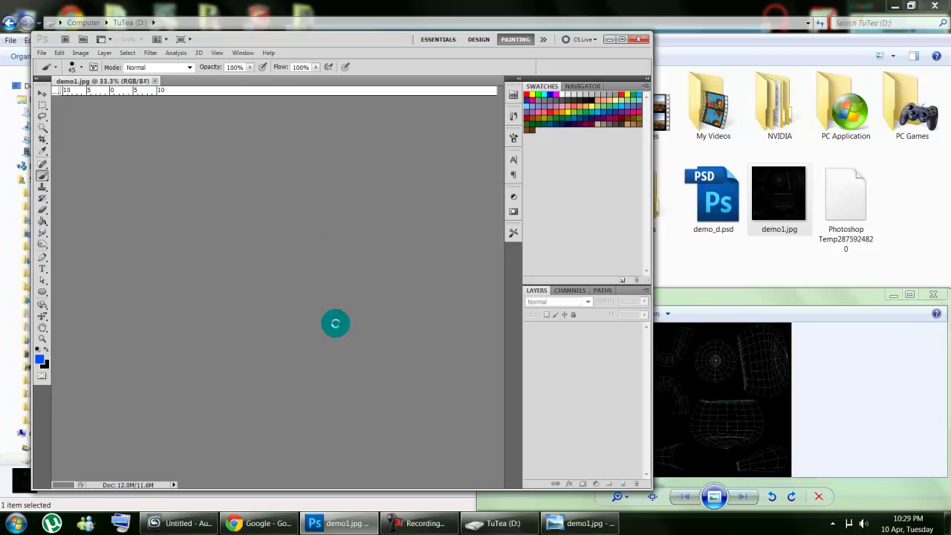
Step: Save the blue-painted demo1.jpg in Photoshop at Maximum JPEG quality 12
click(933, 295)
click(621, 38)
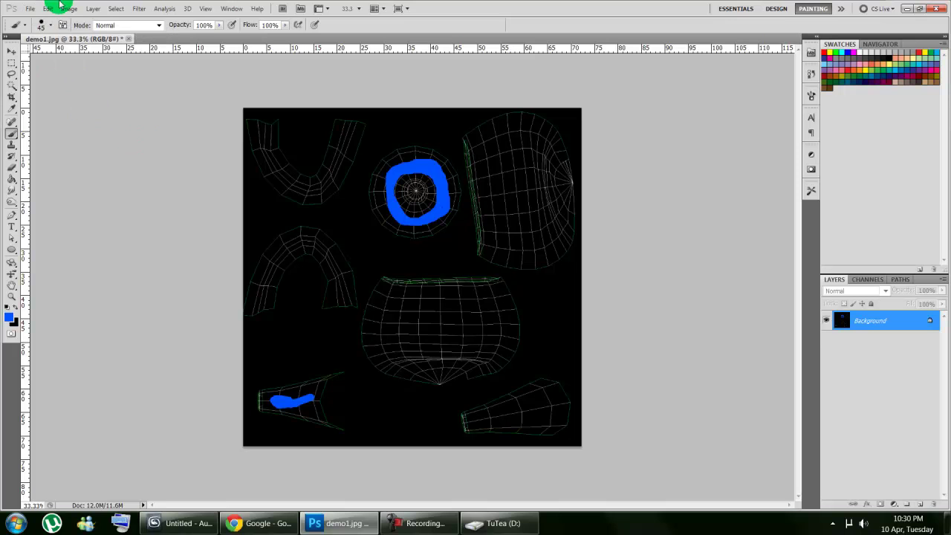
click(29, 8)
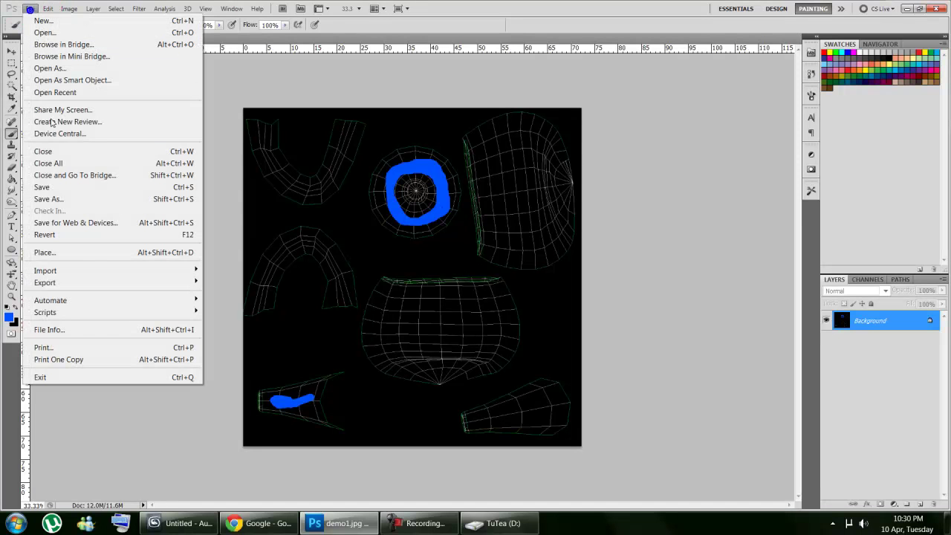
click(55, 188)
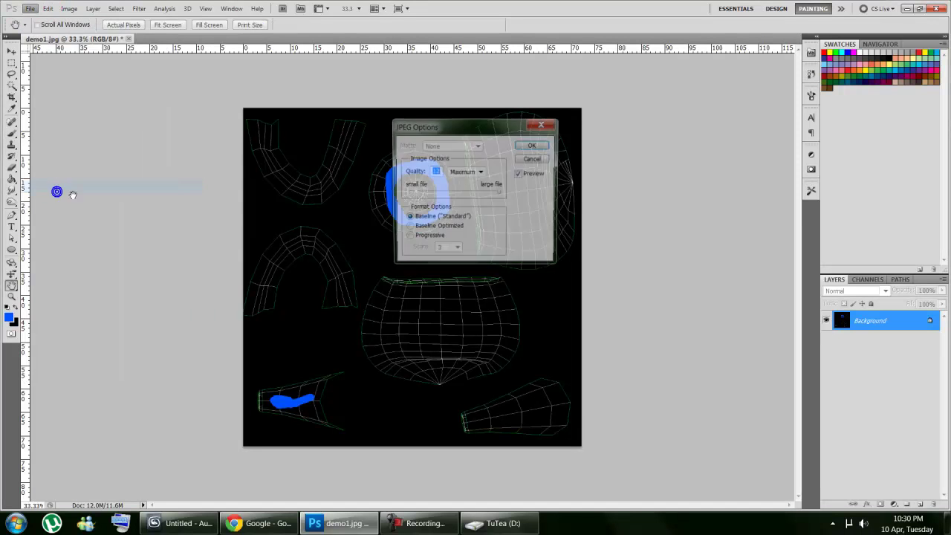
click(534, 144)
Step: Return to 3ds Max and close the UV template settings, material editor and Edit UVWs windows
click(908, 10)
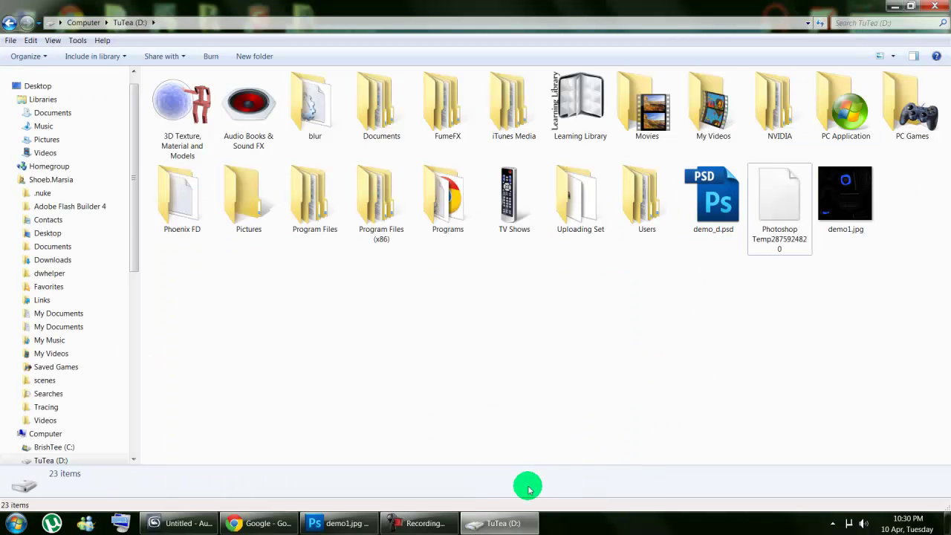
click(209, 526)
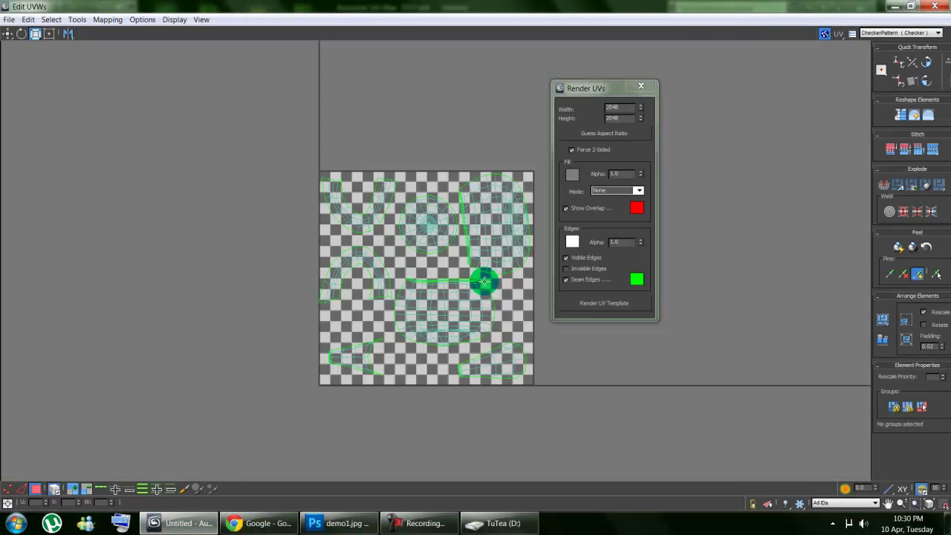
click(643, 88)
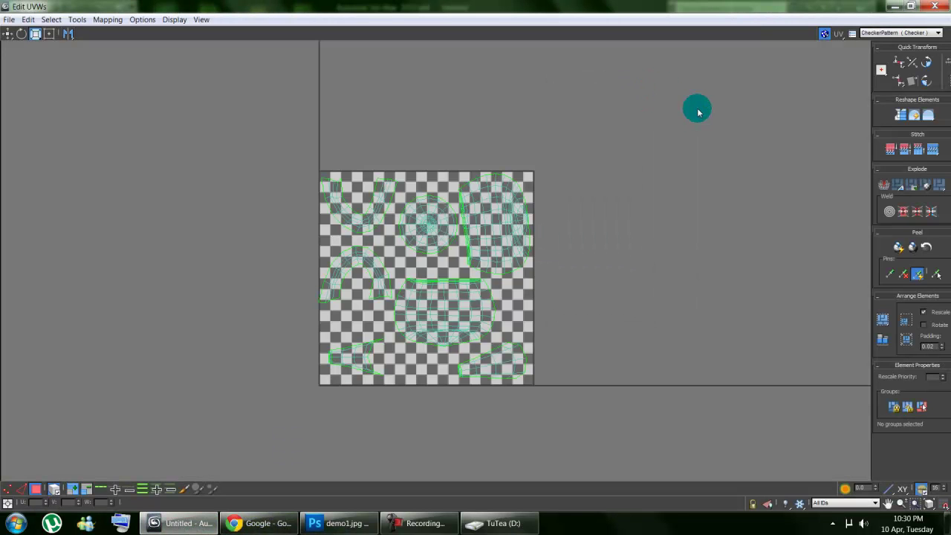
click(908, 9)
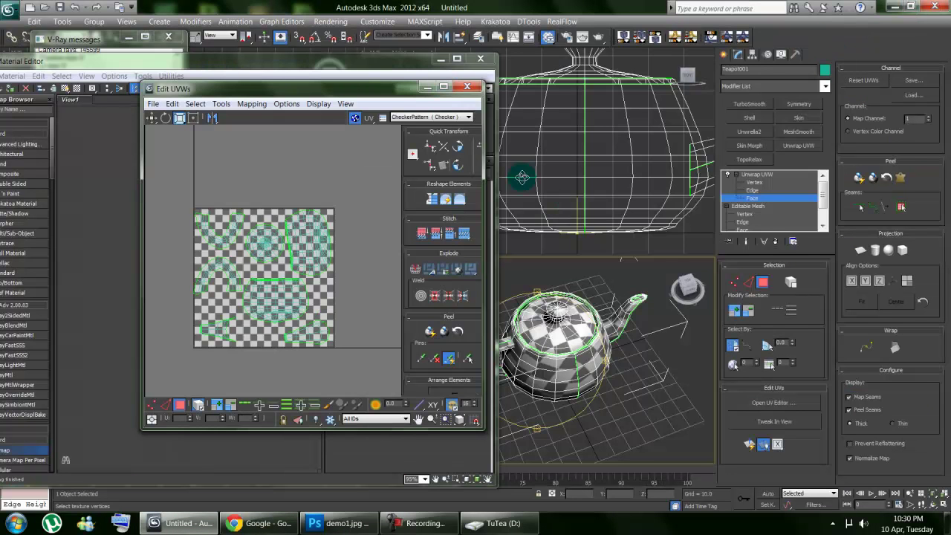
click(481, 59)
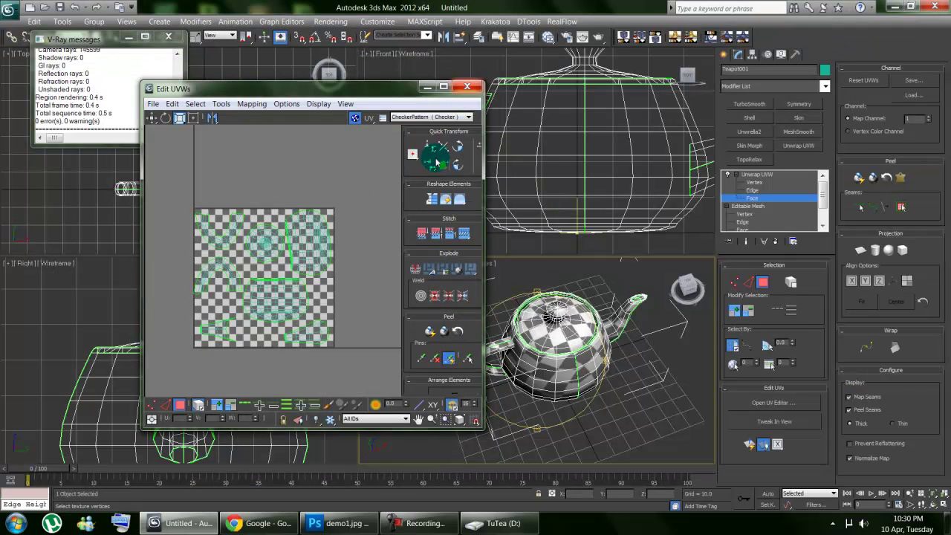
key(alt+F4)
Step: Exit face mode on the Unwrap UVW modifier and deselect the teapot
alt+middle_drag(439, 340, 451, 379)
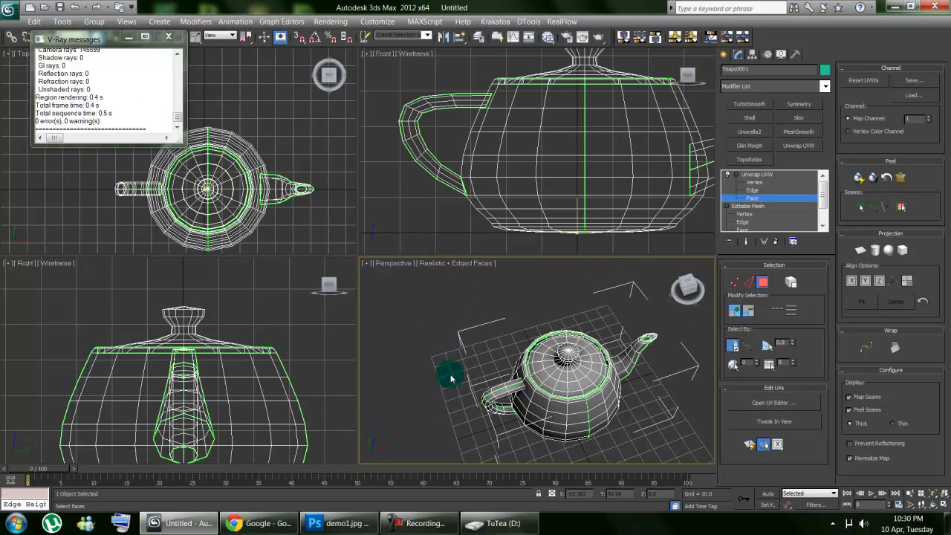
click(747, 175)
click(429, 333)
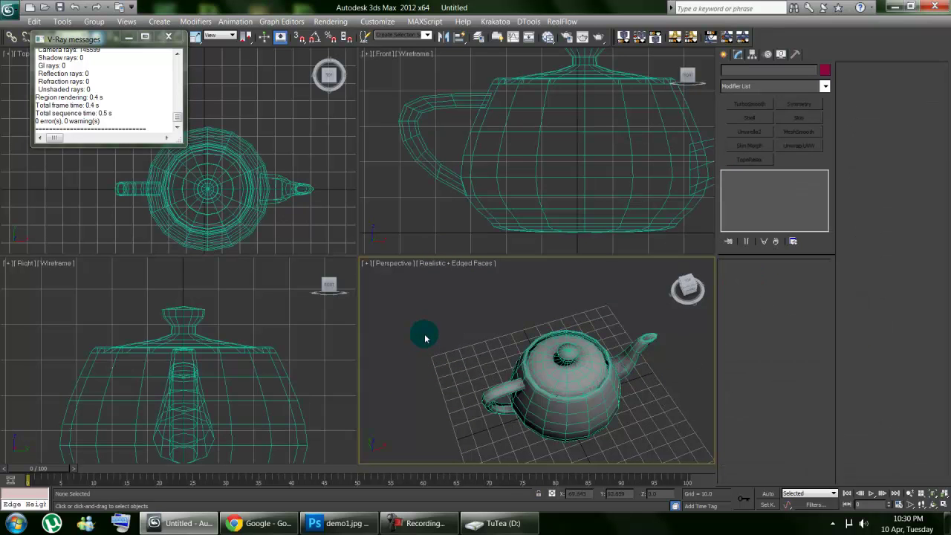
middle_drag(439, 336, 439, 342)
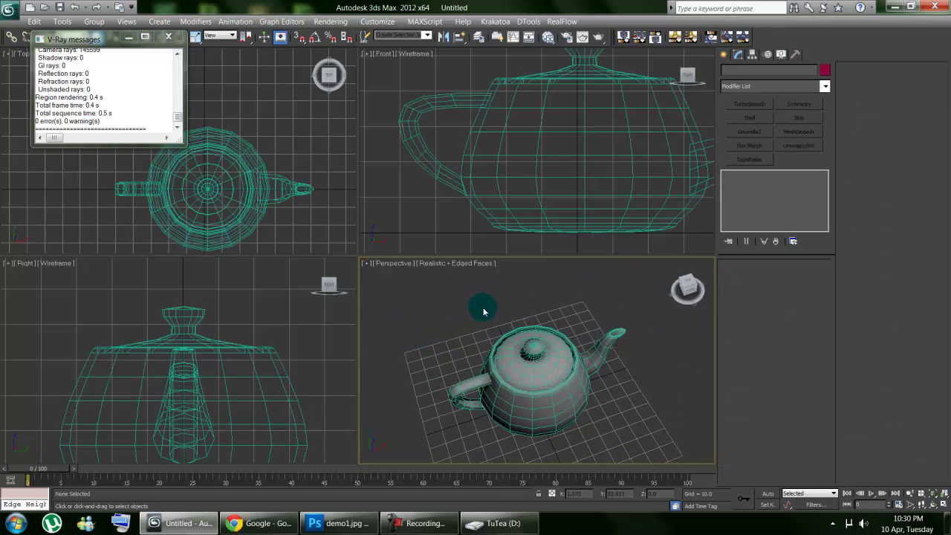
Step: In the Slate Material Editor, assign Material #25 to the teapot and drop a Bitmap map onto it
key(m)
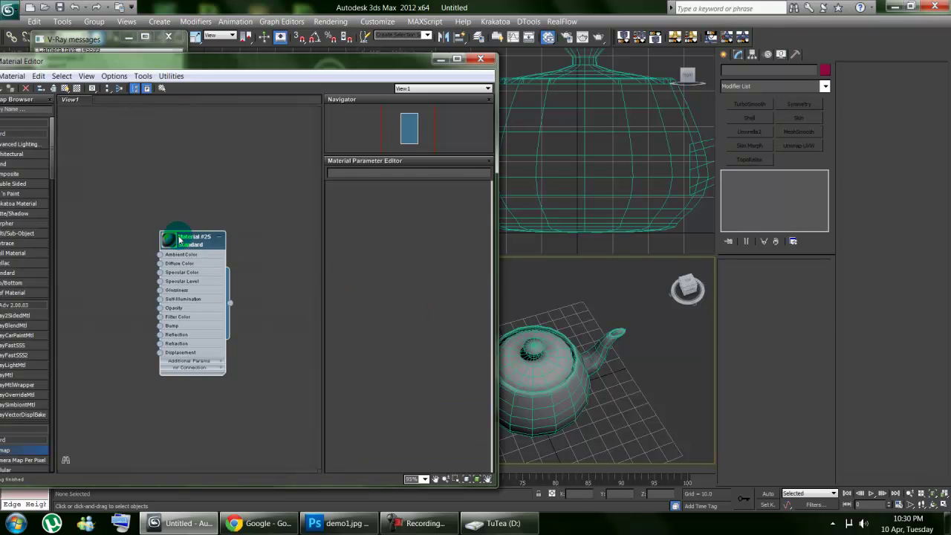
drag(222, 71, 265, 57)
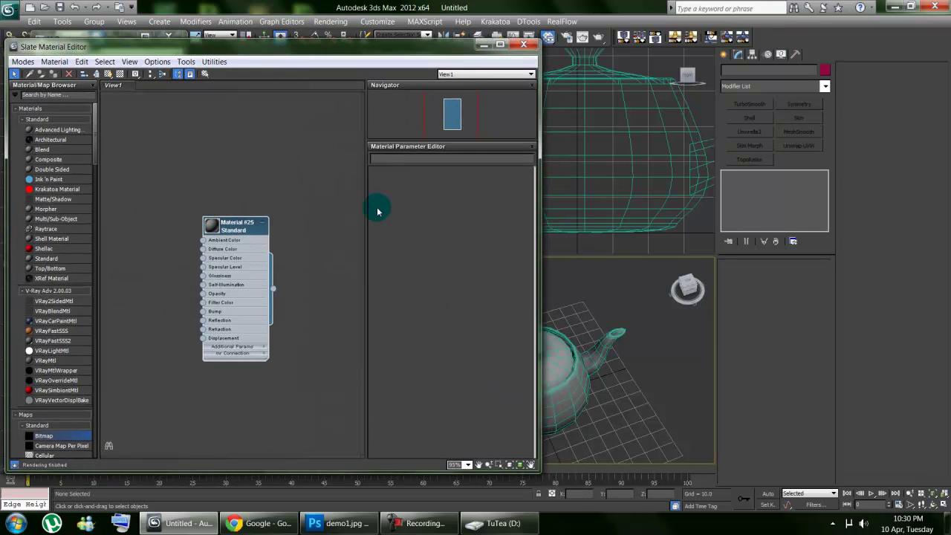
middle_drag(600, 323, 622, 321)
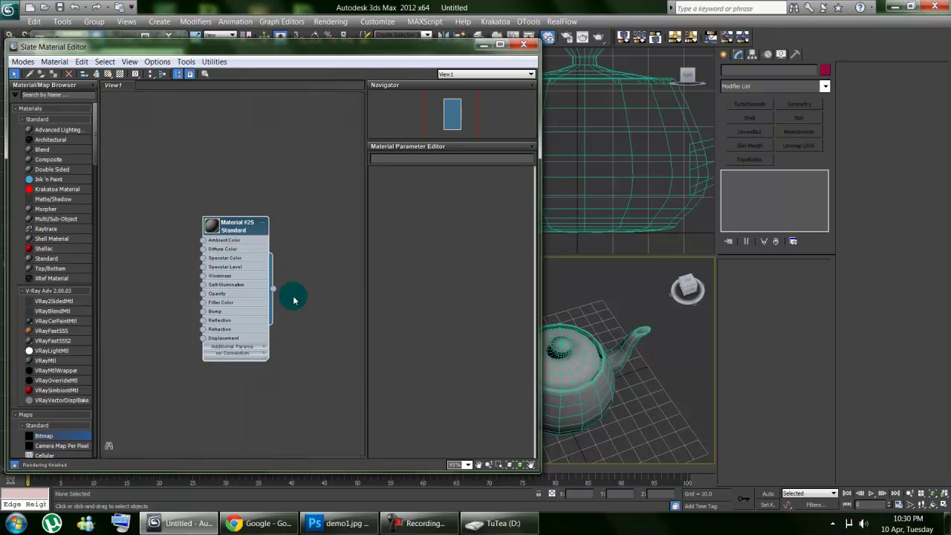
drag(274, 289, 574, 393)
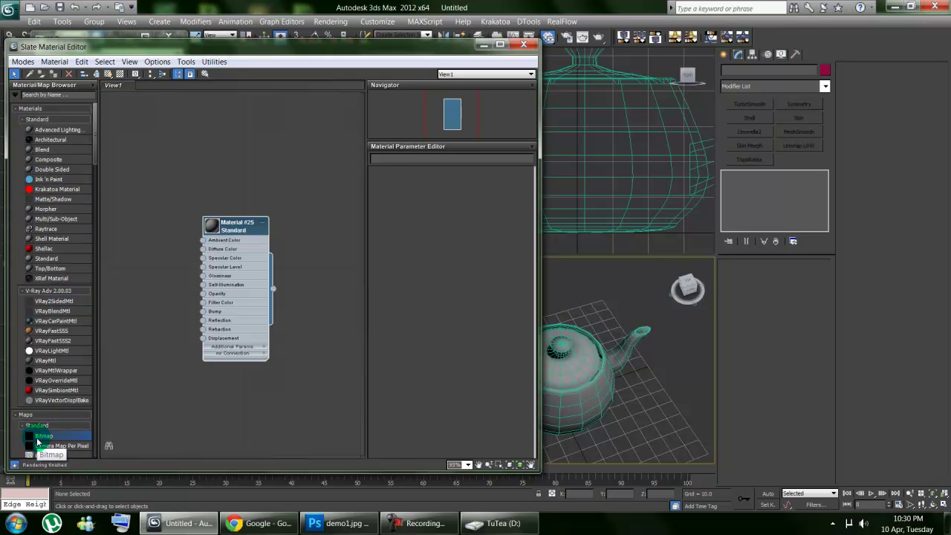
drag(37, 442, 132, 272)
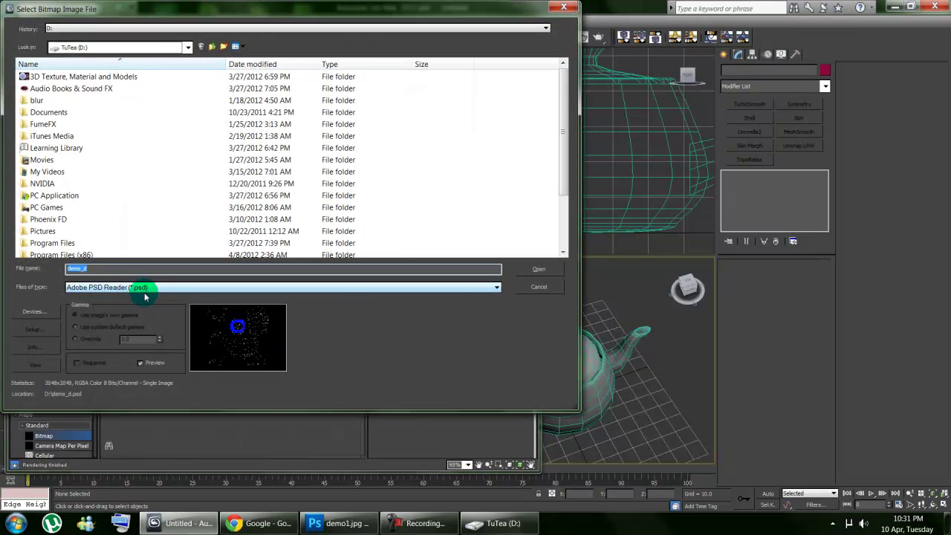
Step: Load demo1.jpg as bitmap Map #4 and wire it into Material #25's Diffuse Color
click(503, 174)
scroll(503, 174, down, 2)
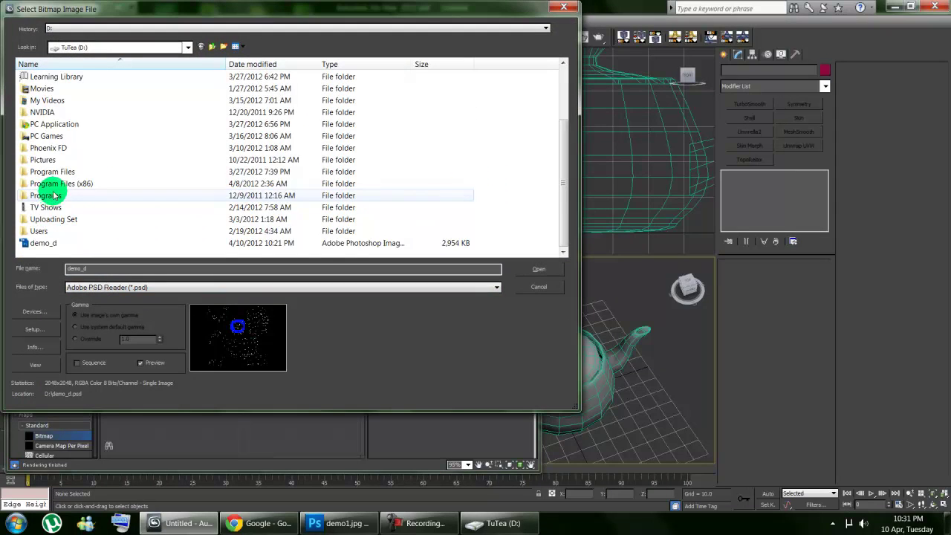
scroll(54, 195, up, 2)
click(131, 287)
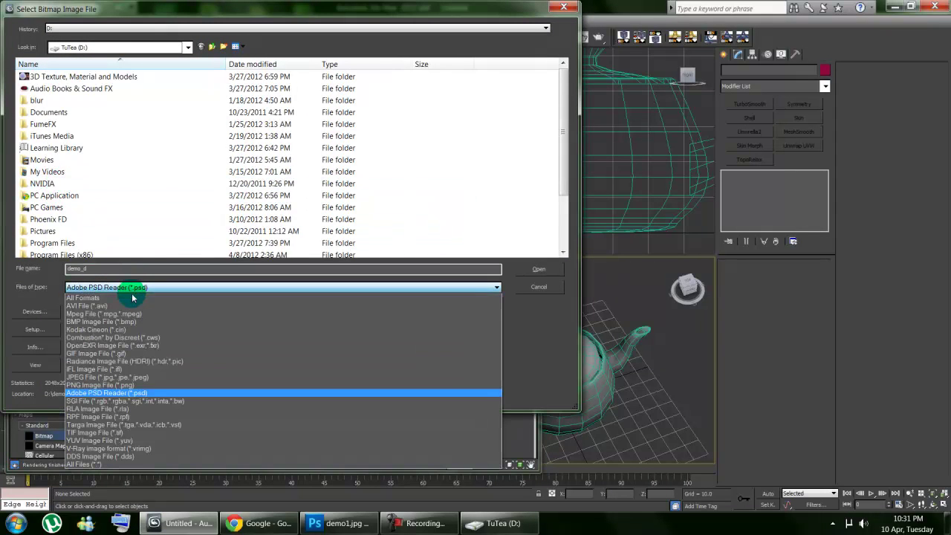
click(111, 297)
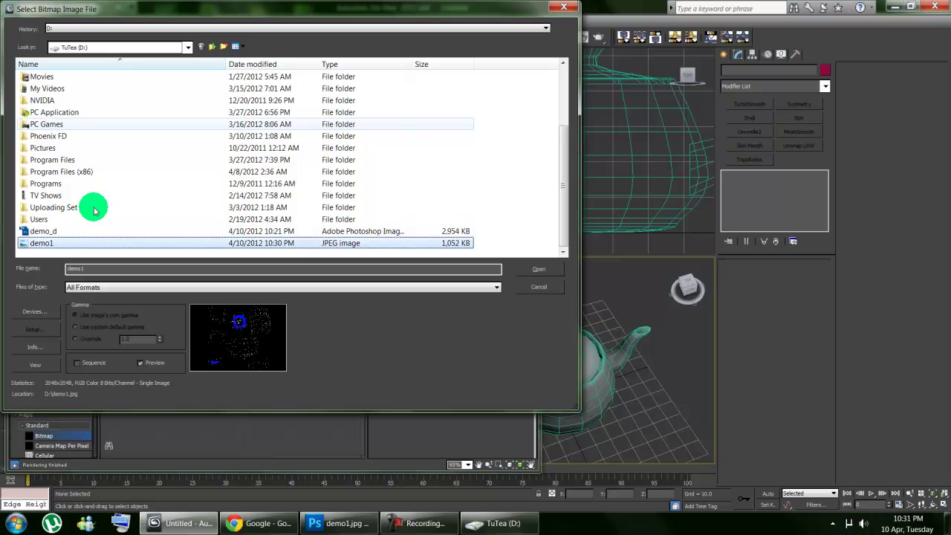
click(53, 242)
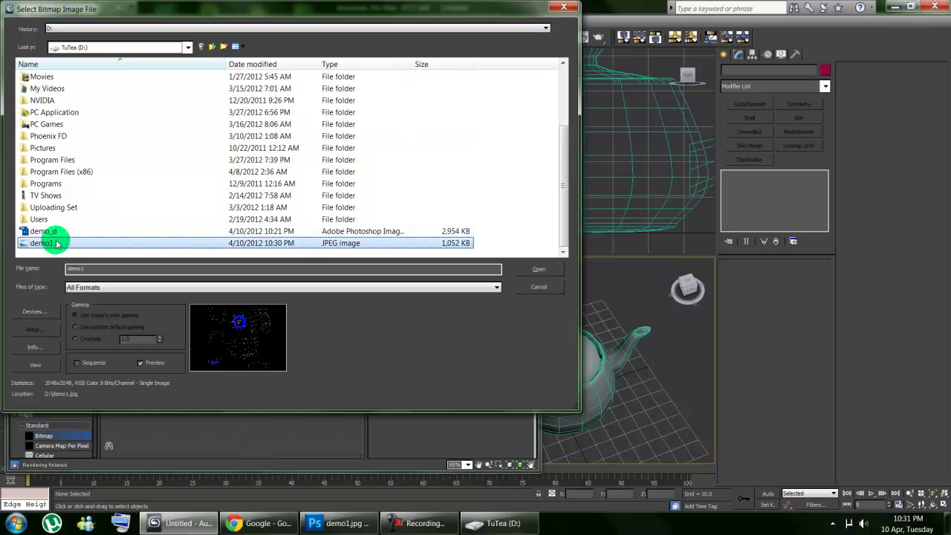
click(539, 270)
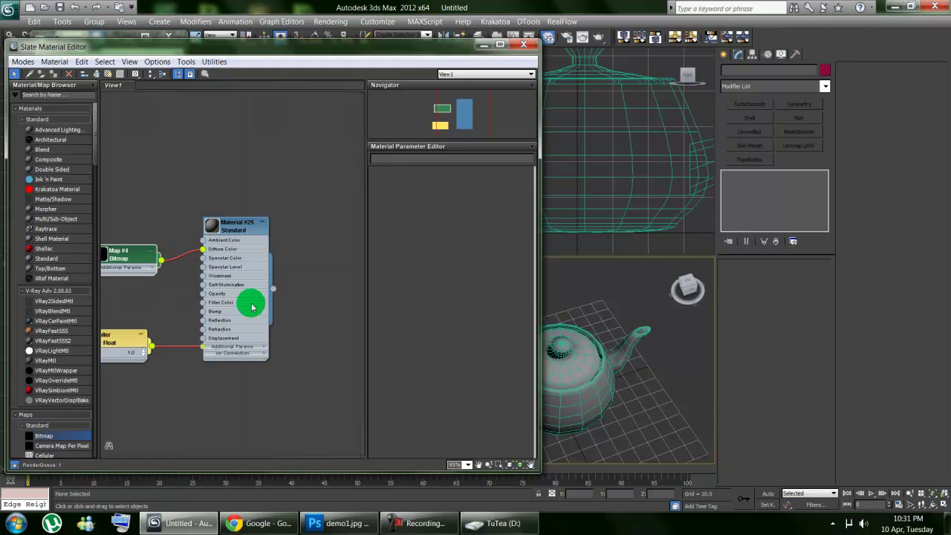
drag(248, 229, 294, 213)
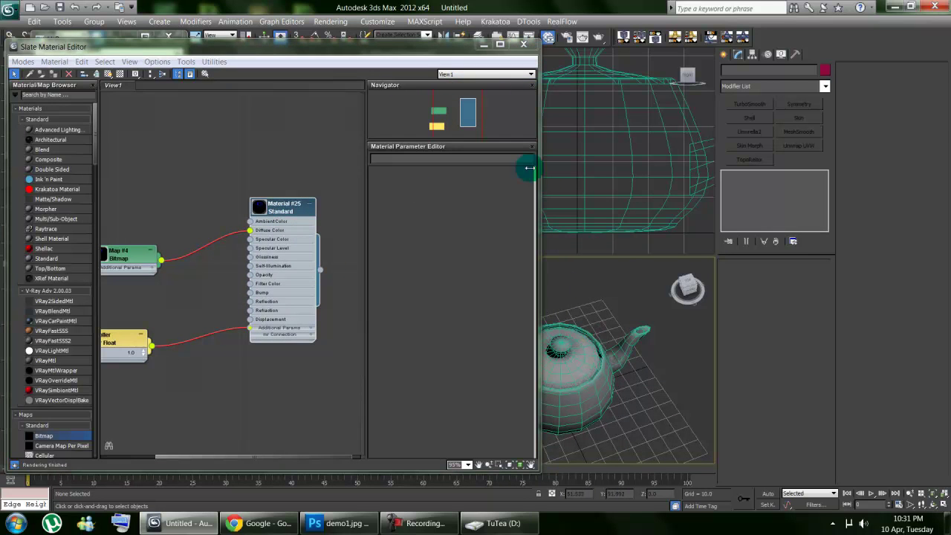
click(487, 48)
Step: Maximize the Perspective view and do a test render of the teapot
middle_drag(515, 308, 474, 329)
key(alt+w)
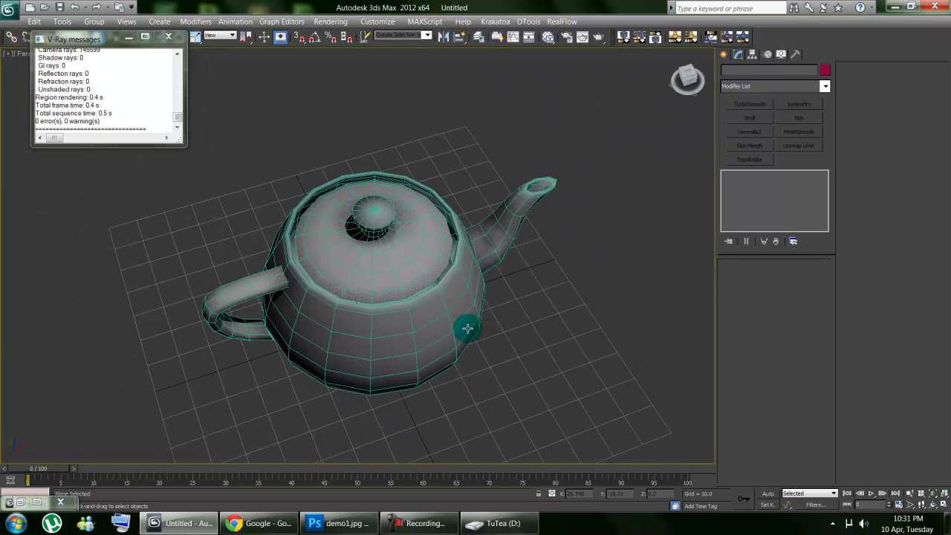
key(shift+q)
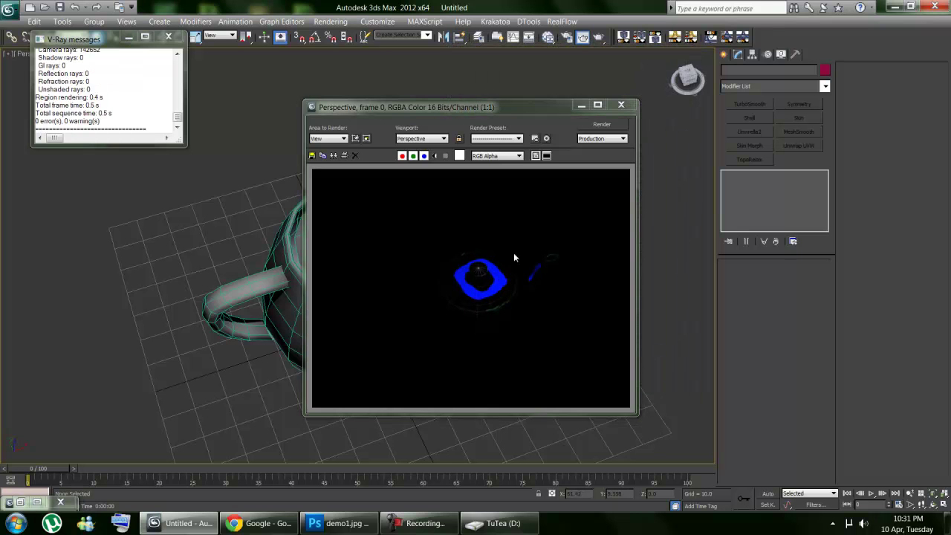
click(621, 106)
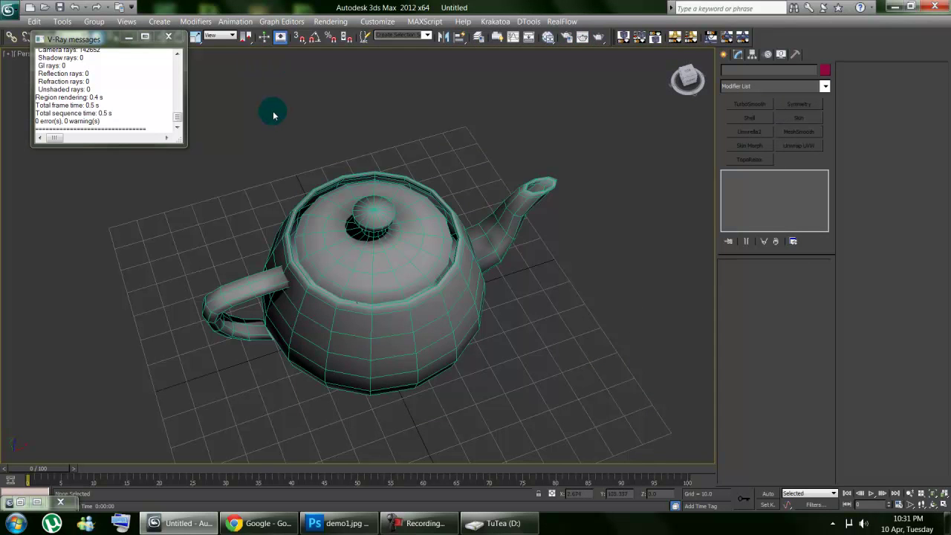
Step: Set the environment background colour to white
key(8)
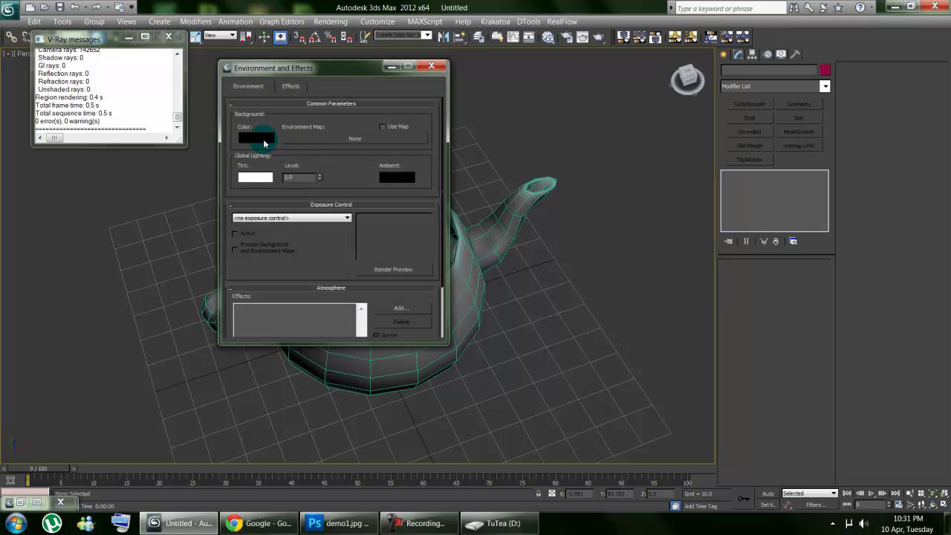
click(269, 141)
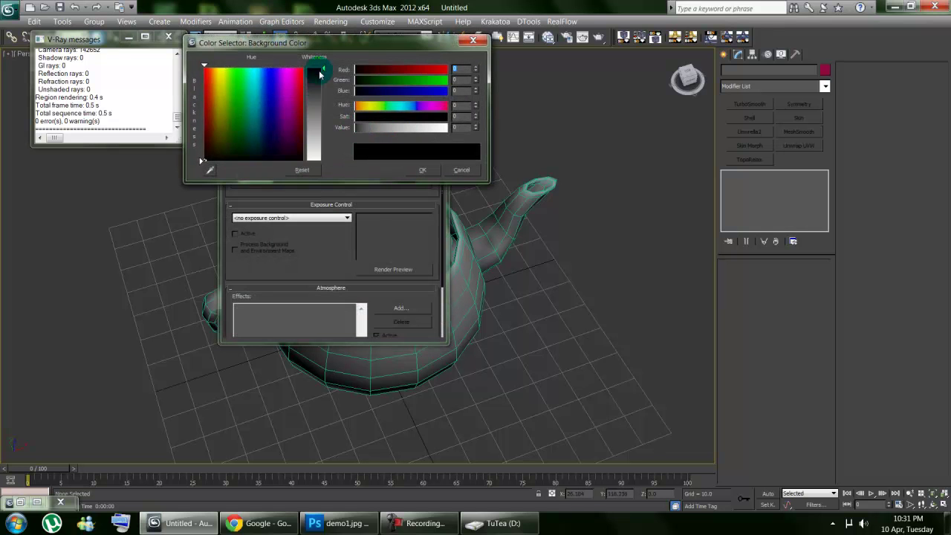
drag(323, 68, 315, 159)
click(422, 169)
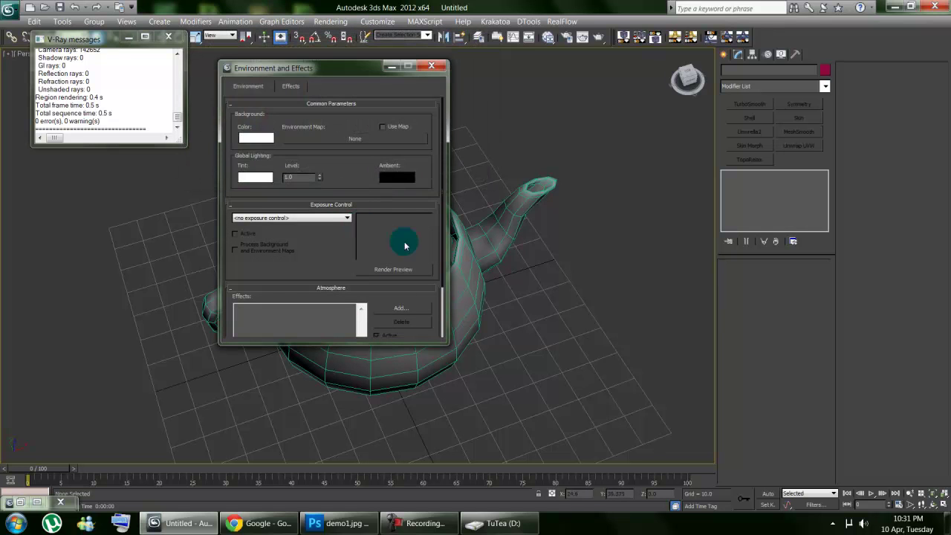
click(444, 68)
Step: Re-render the teapot on white and compare it with demo1.jpg in Photoshop
key(shift+q)
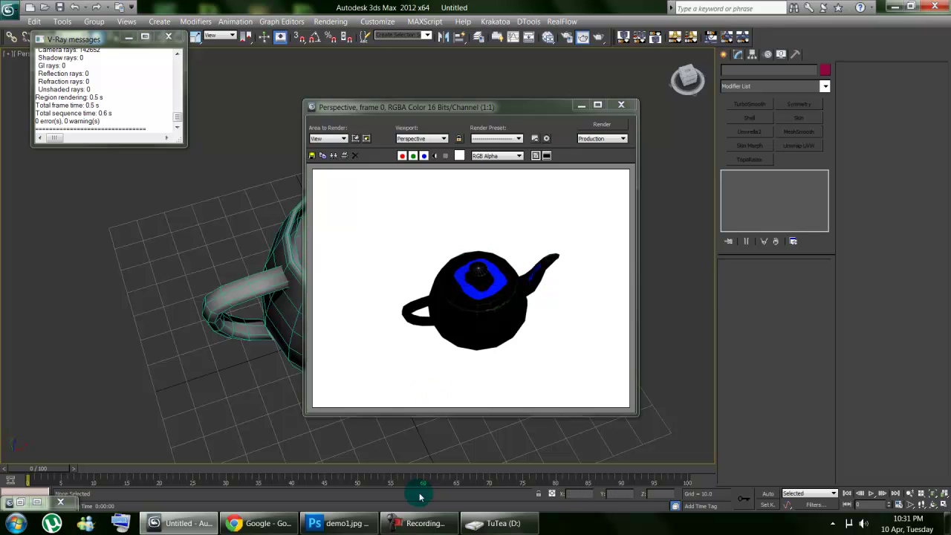
click(327, 529)
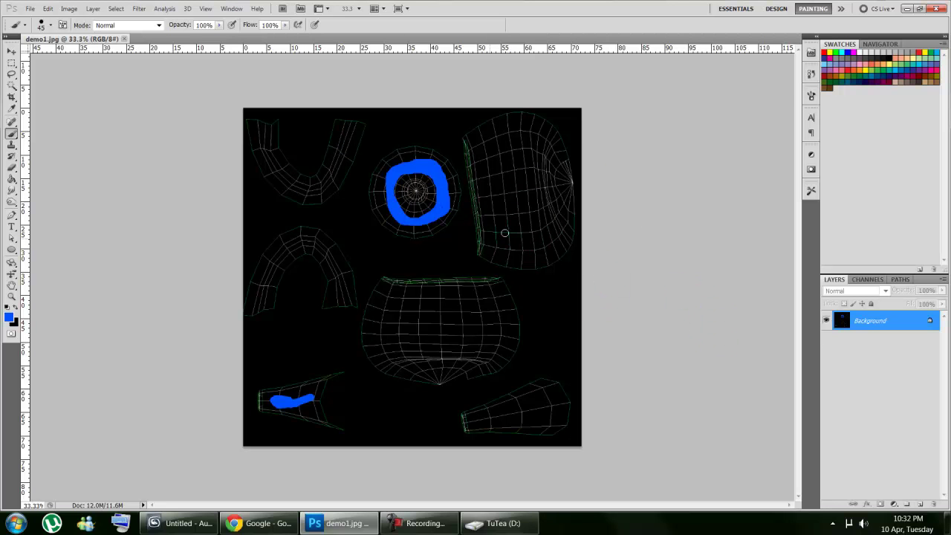
click(908, 8)
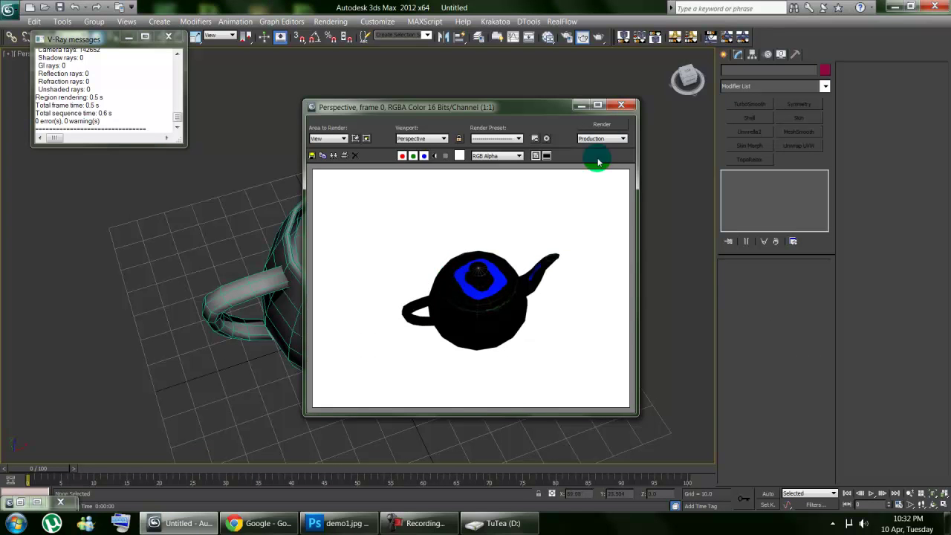
Step: Minimize the rendered frame window to reveal the perspective viewport
click(578, 105)
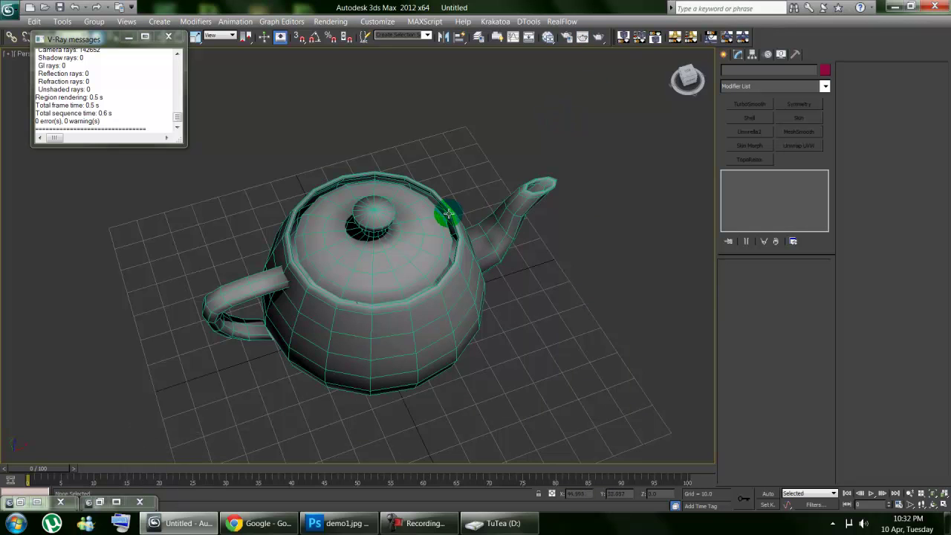